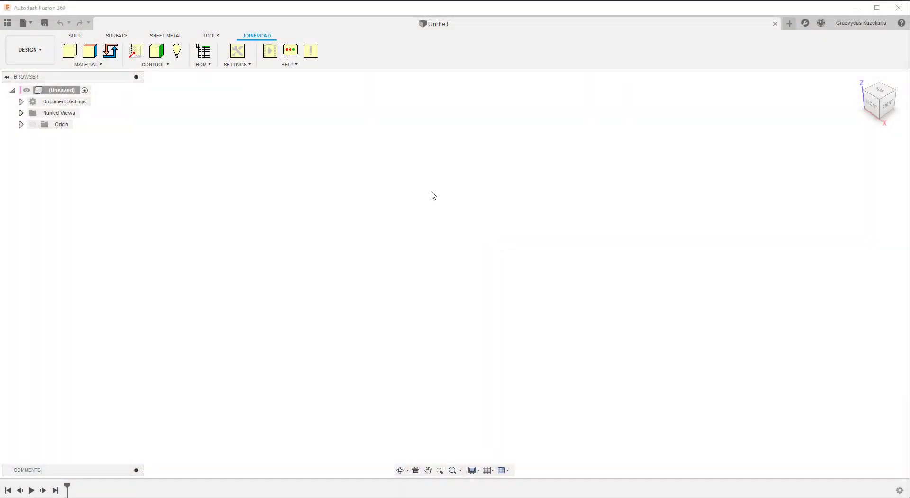
# - Run JoinerCAD BOM on the empty design, which reports no components with JoinerCAD material
pyautogui.click(210, 50)
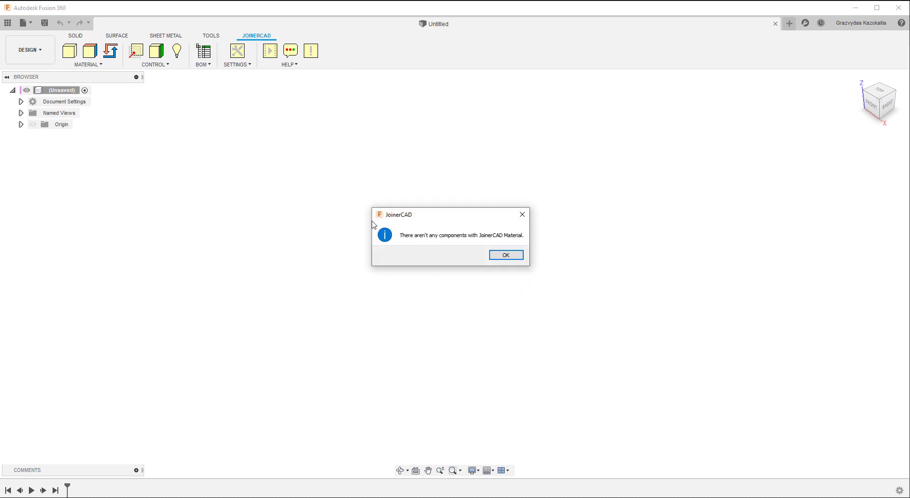
pyautogui.click(519, 258)
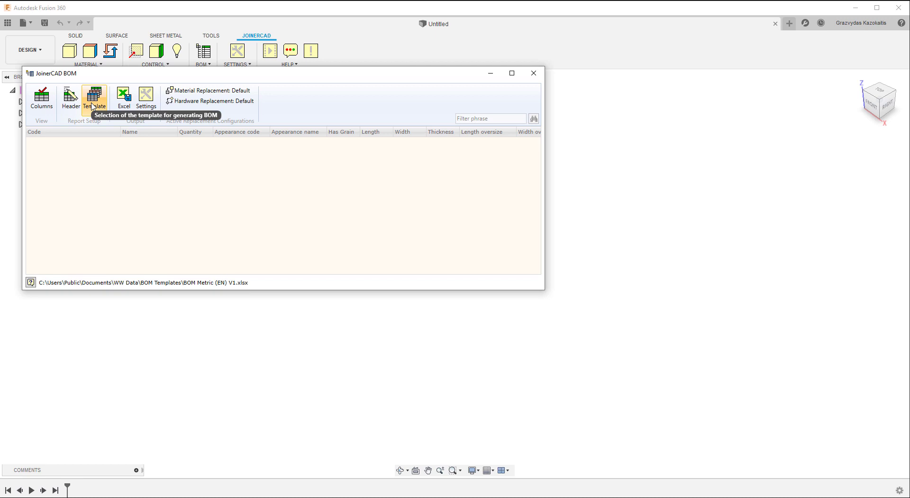
pyautogui.click(93, 106)
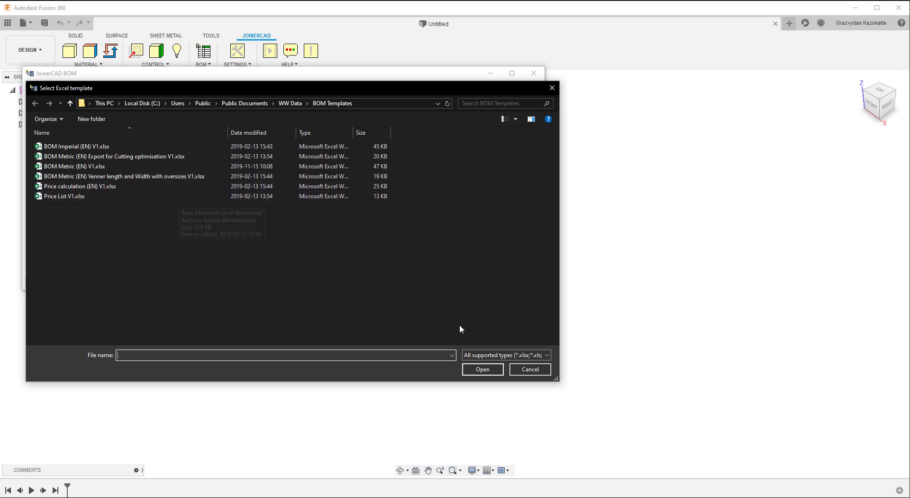
pyautogui.click(526, 370)
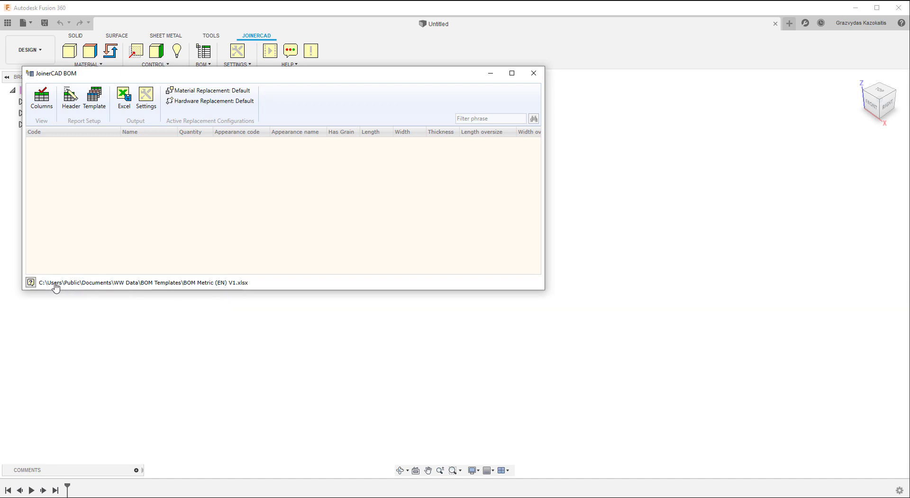
# - Open the BOM Metric (EN) V1 template in Excel, browse every report sheet, and end on Product Structure
pyautogui.click(142, 283)
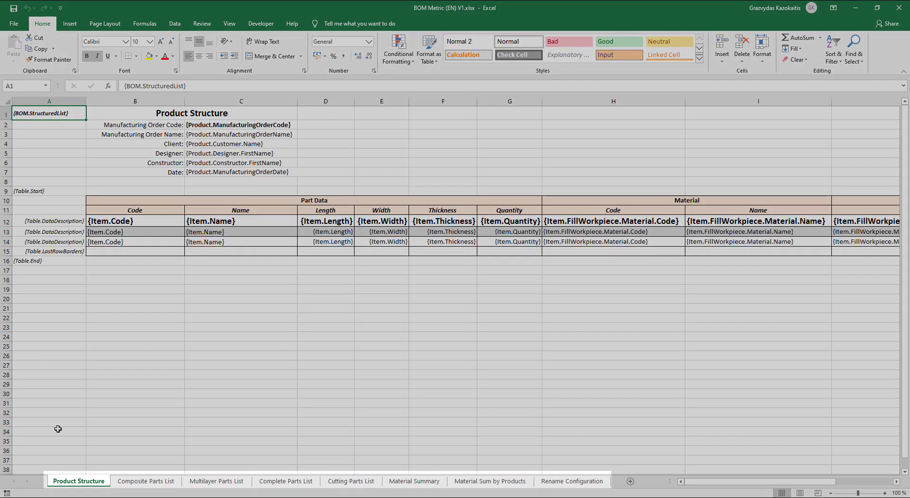
pyautogui.click(126, 483)
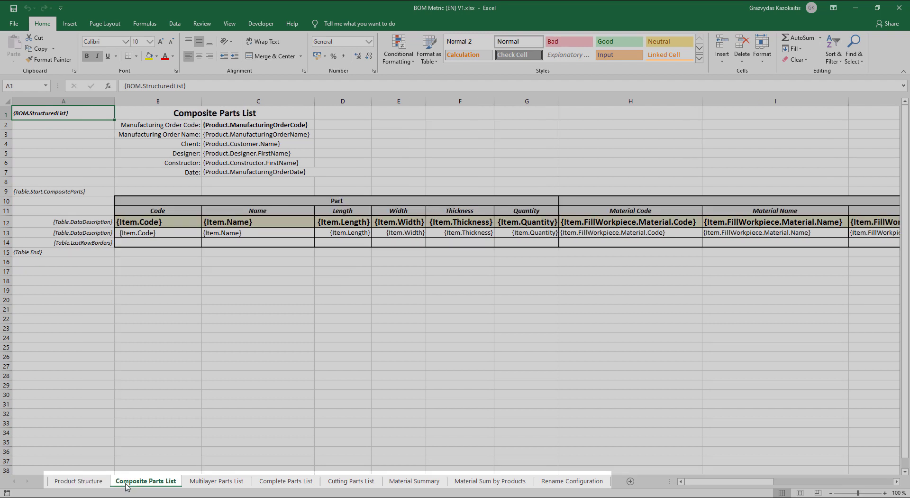
pyautogui.click(207, 483)
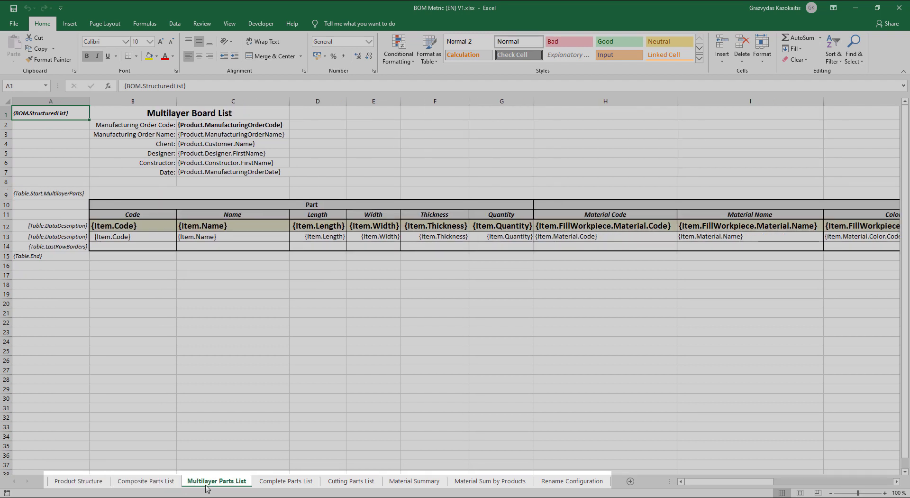
pyautogui.click(281, 483)
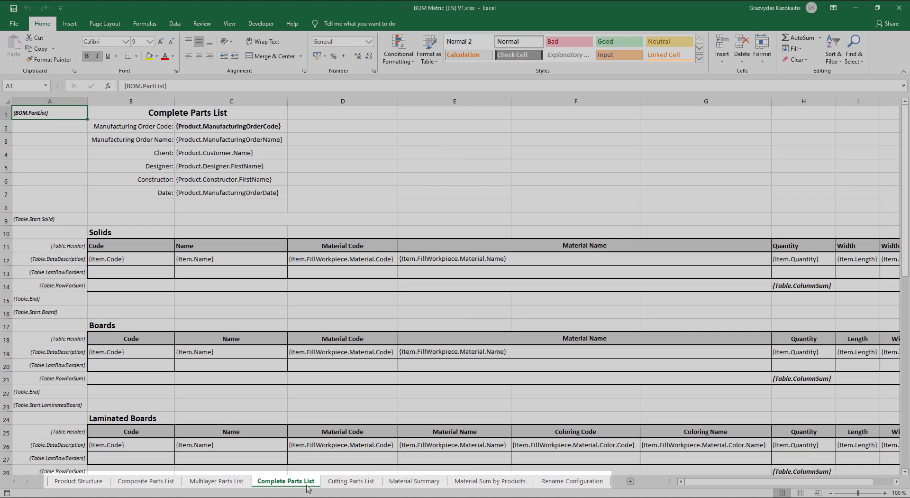
pyautogui.click(350, 483)
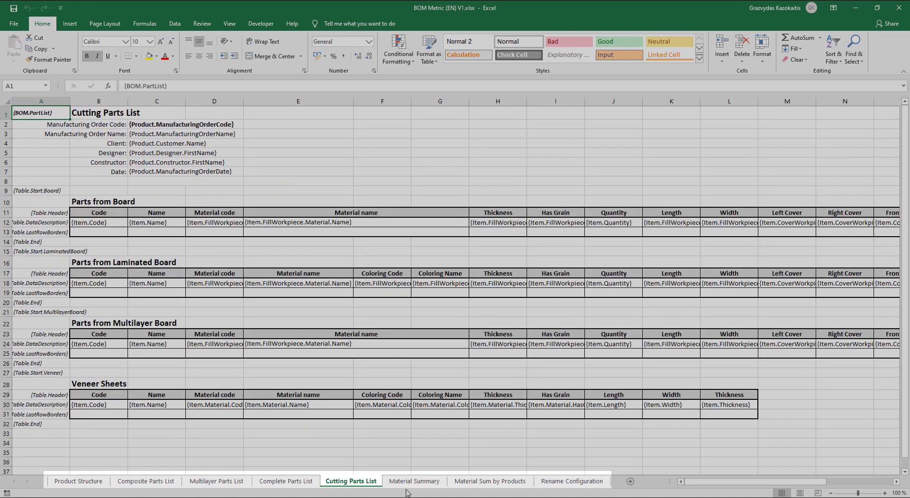
pyautogui.click(427, 483)
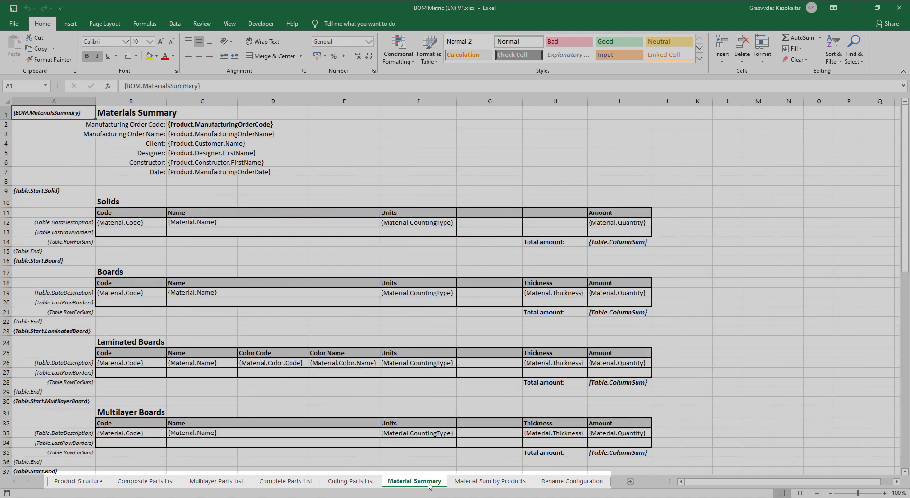
pyautogui.click(488, 484)
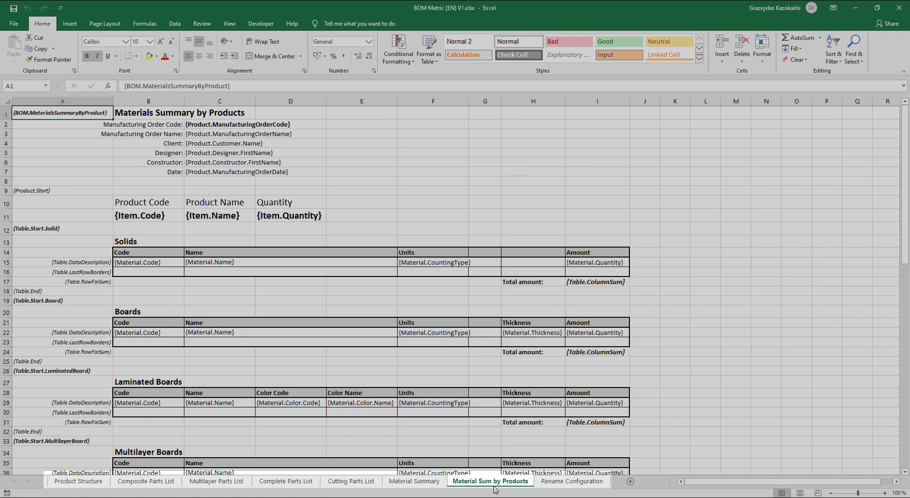
pyautogui.click(570, 489)
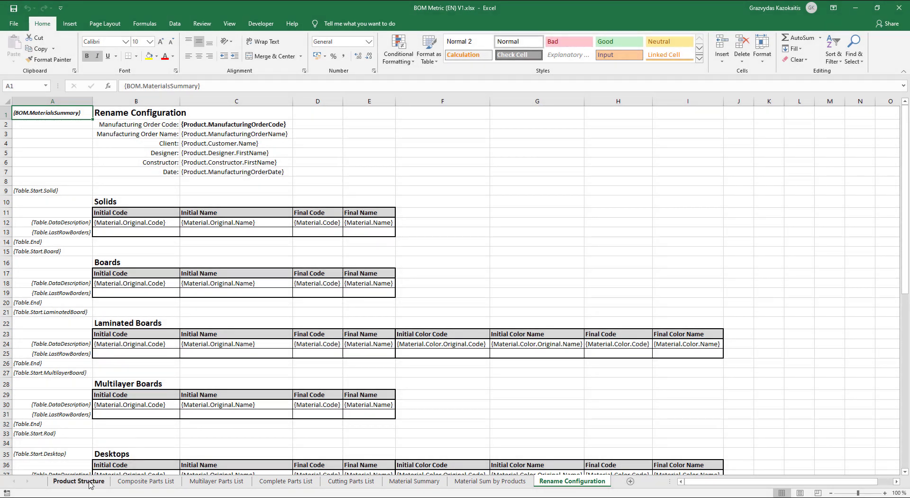
pyautogui.click(90, 482)
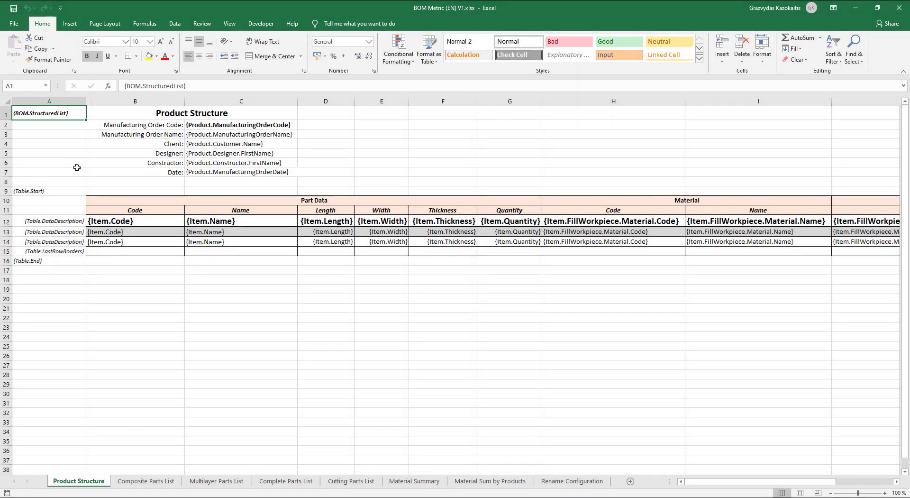
pyautogui.click(74, 192)
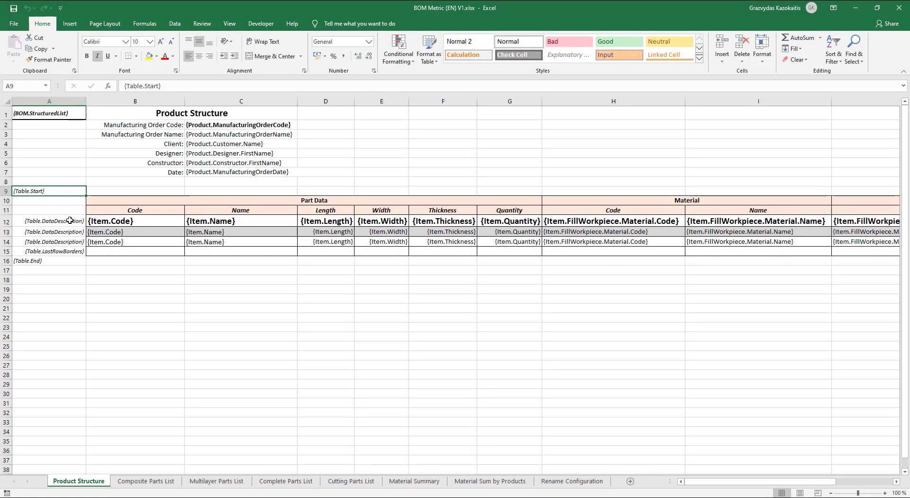
pyautogui.click(70, 220)
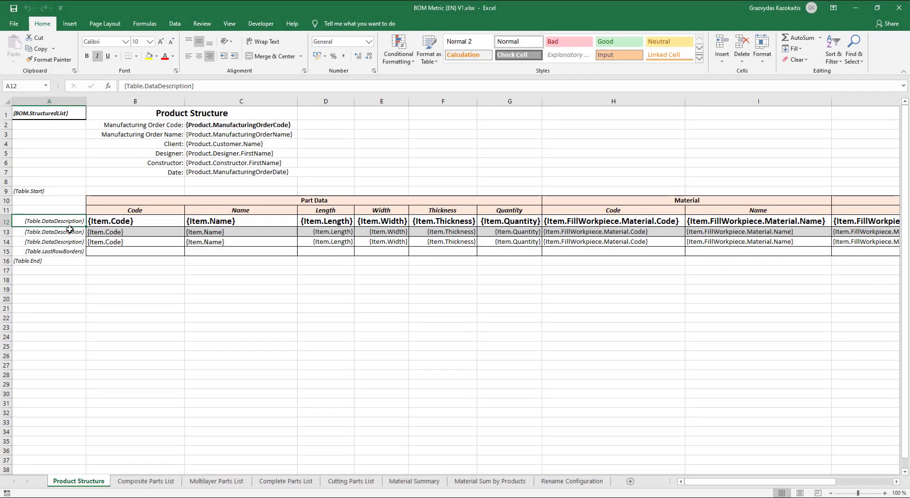
pyautogui.click(70, 252)
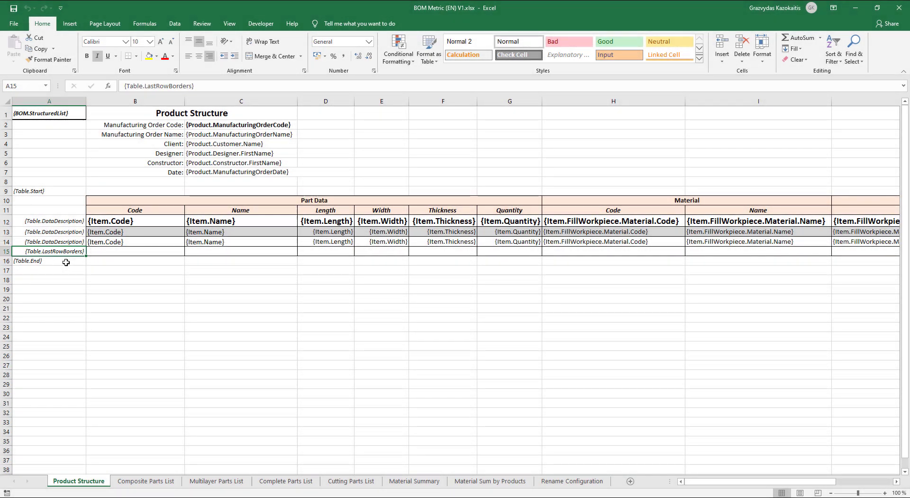
pyautogui.click(66, 262)
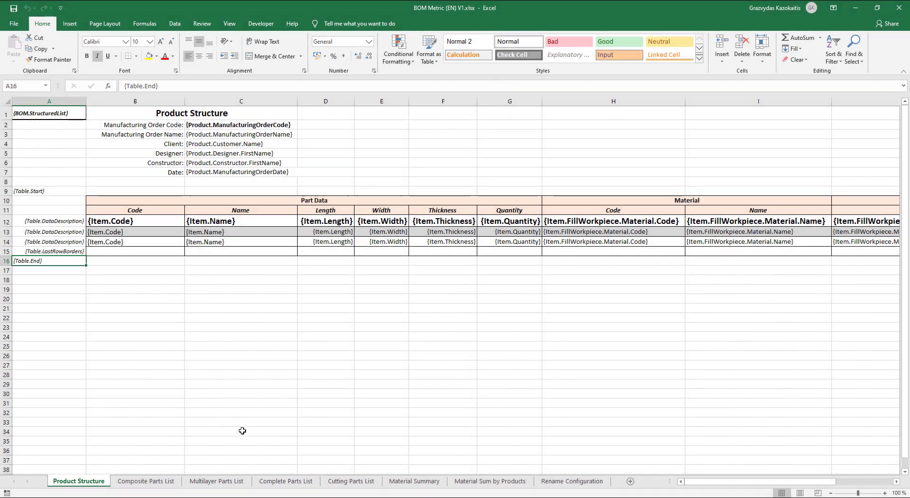
# - Inspect the Solids table markers in Complete Parts List cells A9 through A14
pyautogui.click(282, 482)
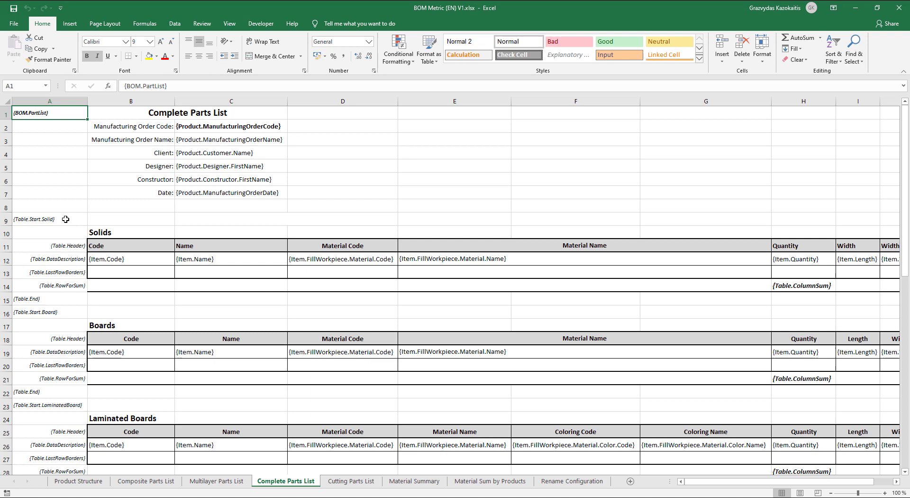
pyautogui.click(65, 219)
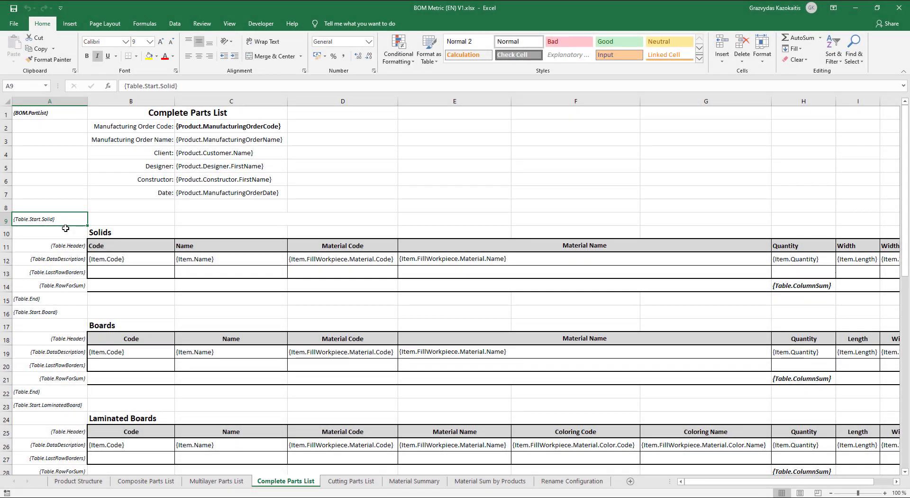
pyautogui.click(66, 246)
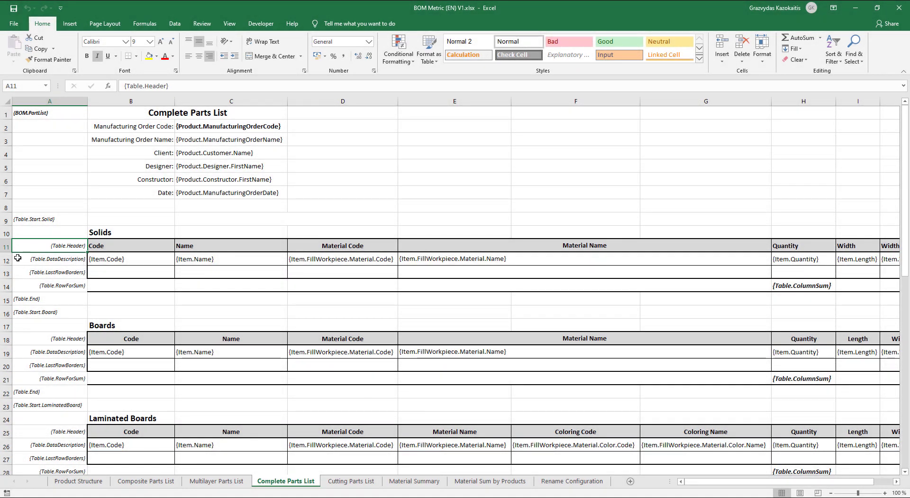
pyautogui.click(17, 258)
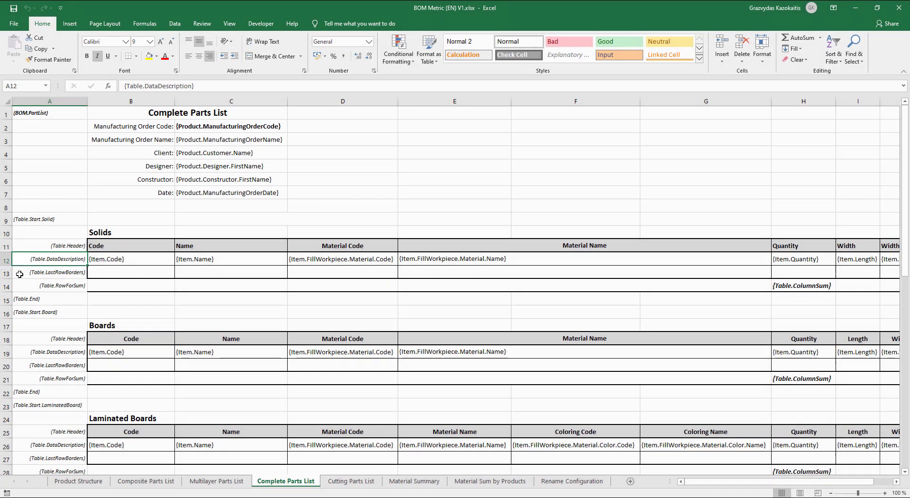
pyautogui.click(20, 277)
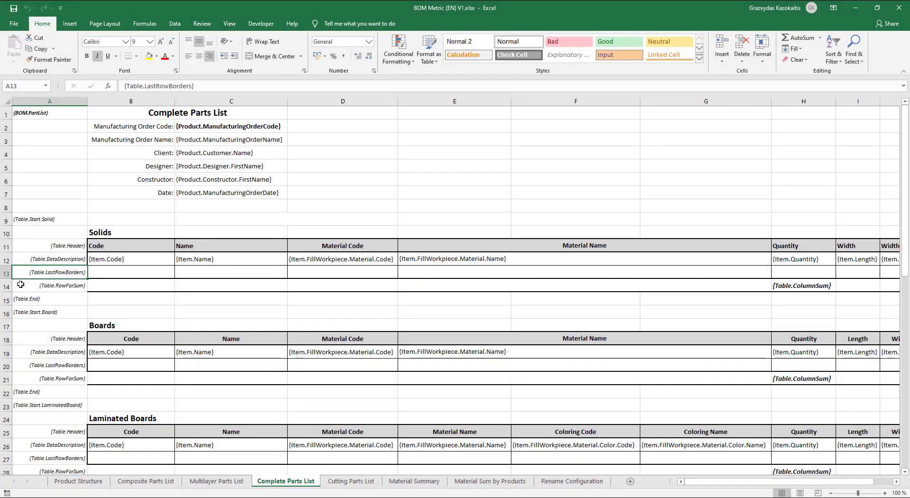
pyautogui.click(20, 284)
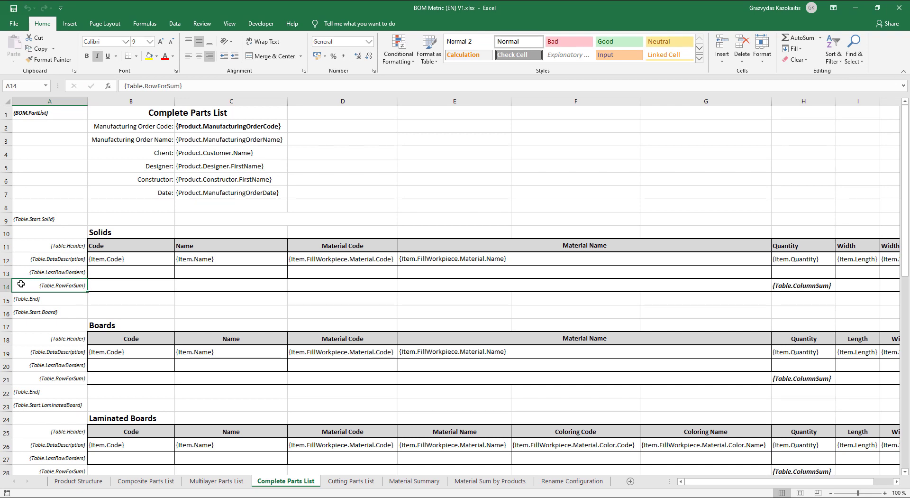
# - Inspect the Laminated Boards table markers in cells A23 through A29, down to {Table.End}
pyautogui.scroll(-1, 21, 283)
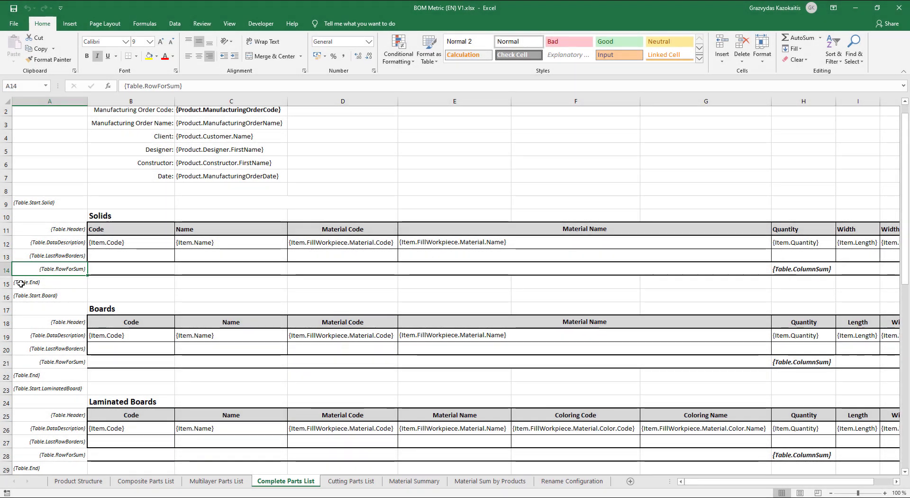
pyautogui.scroll(-2, 21, 283)
pyautogui.scroll(-3, 21, 283)
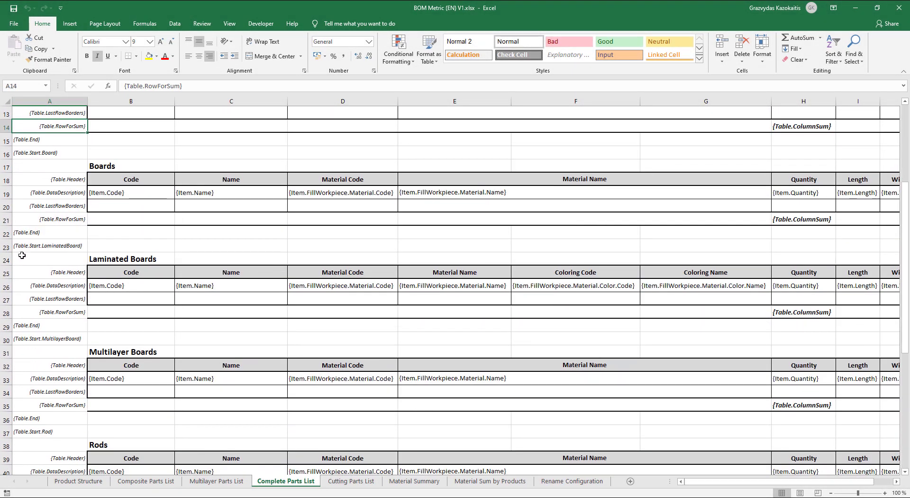
pyautogui.click(23, 248)
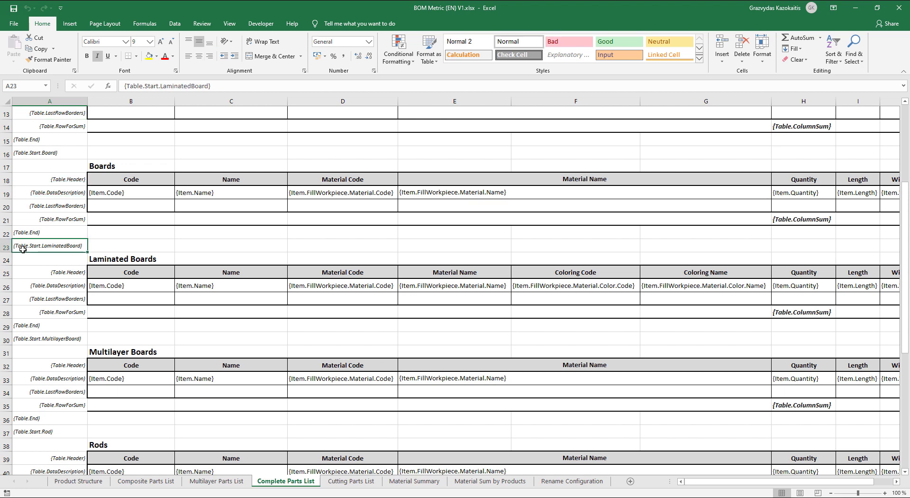
pyautogui.click(27, 274)
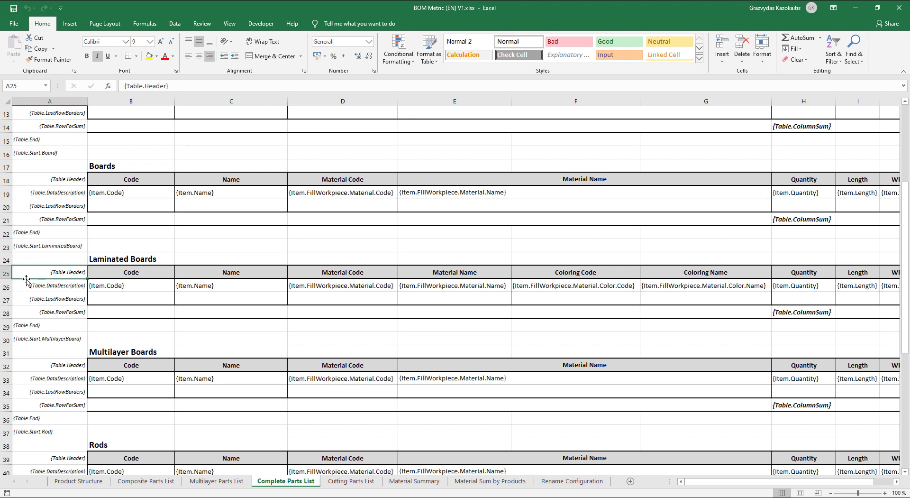
pyautogui.click(26, 288)
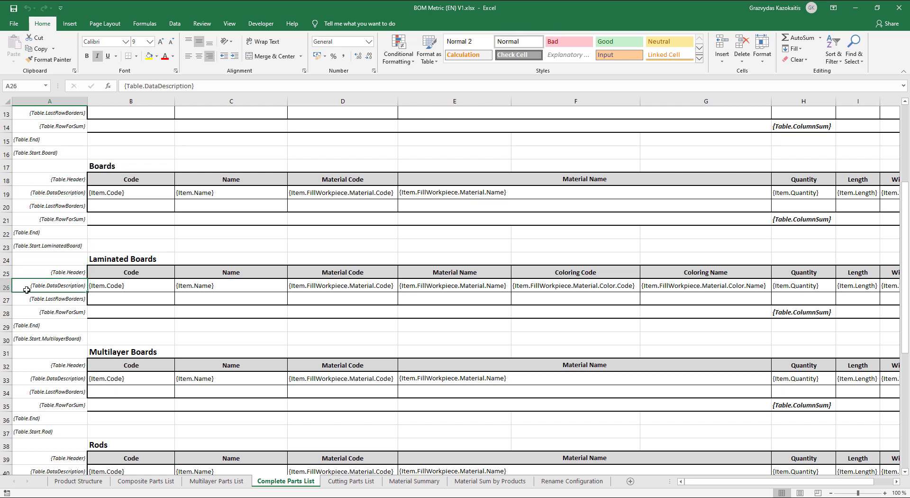
pyautogui.click(25, 299)
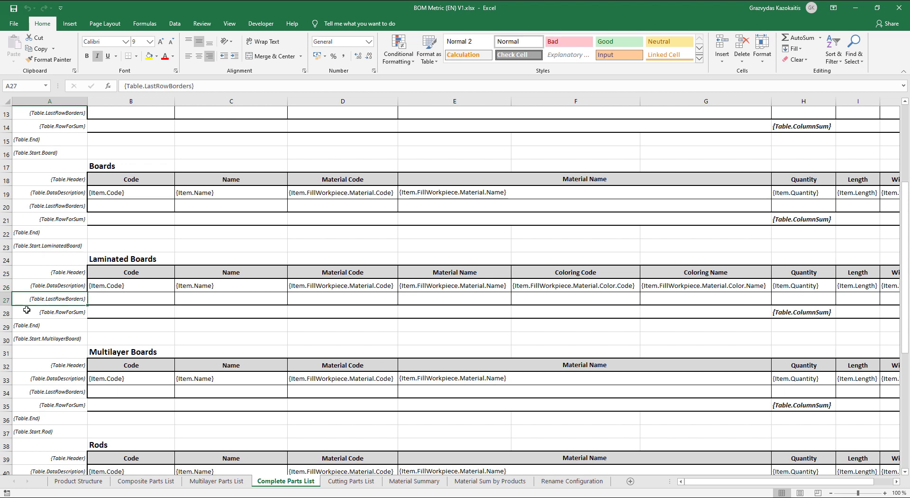
pyautogui.click(27, 310)
pyautogui.click(62, 323)
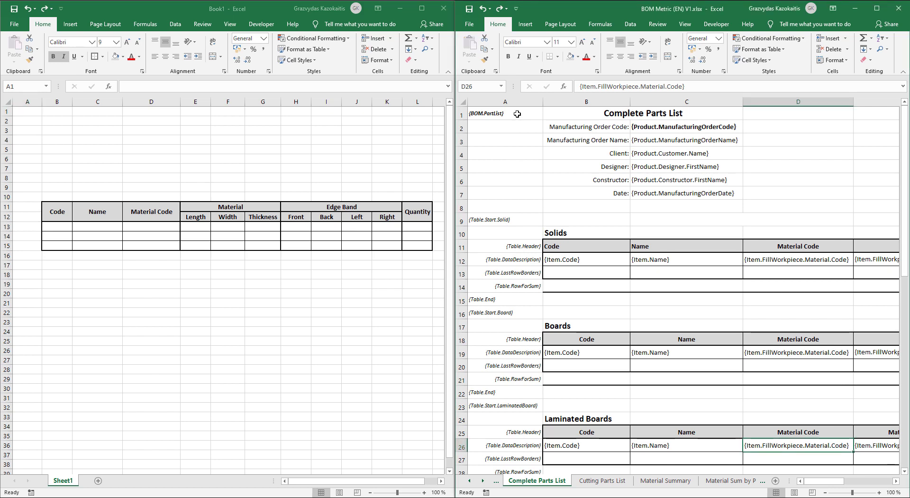
# - Copy the {BOM.PartList} tag into Book1 cell A1 and autofit column A
pyautogui.click(517, 113)
pyautogui.hotkey('ctrl', 'c')
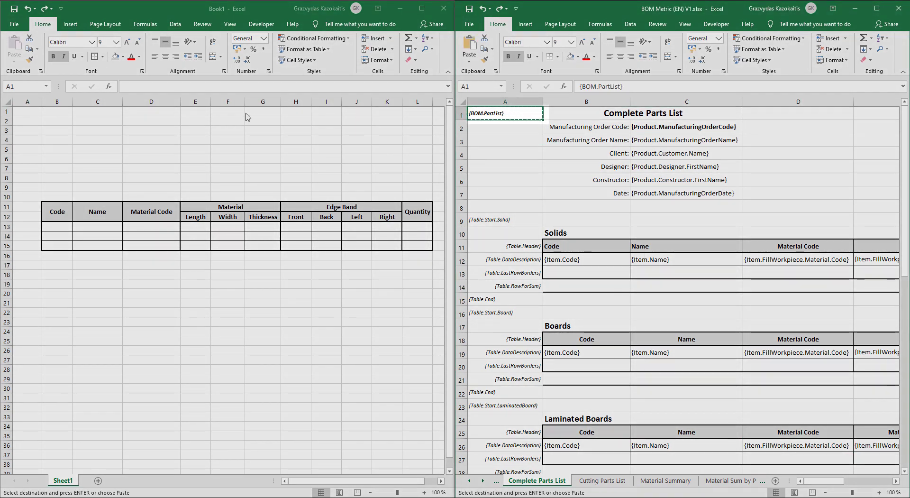
pyautogui.click(29, 111)
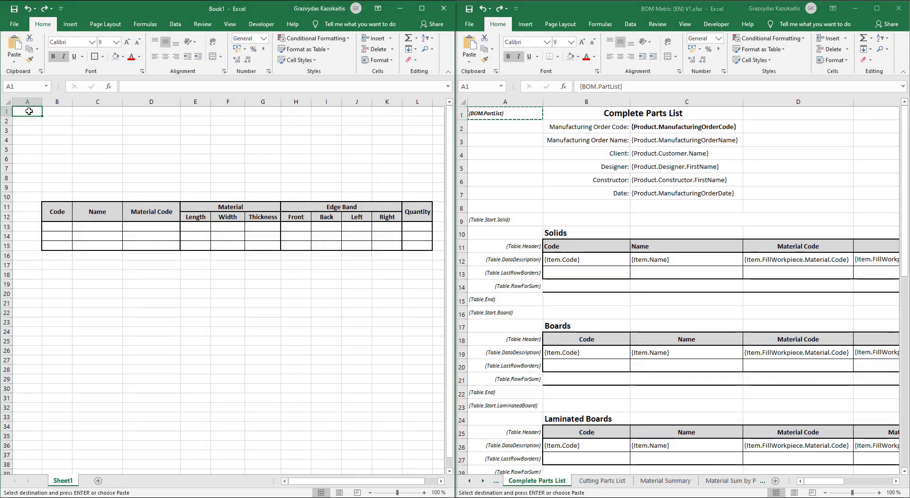
pyautogui.hotkey('ctrl', 'v')
pyautogui.click(142, 158)
pyautogui.doubleClick(42, 101)
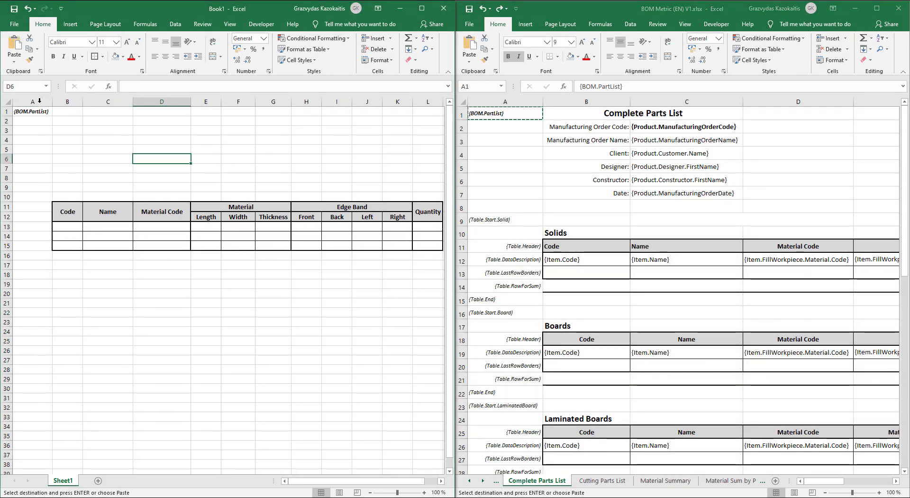
# - Copy the {Table.Start.LaminatedBoard} tag into Book1 cell A10 and refit column A
pyautogui.click(522, 409)
pyautogui.click(519, 407)
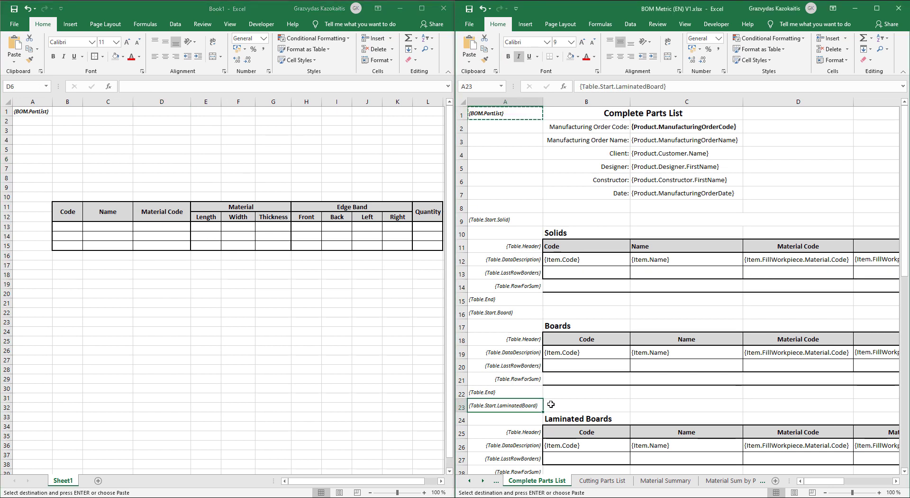
pyautogui.scroll(-3, 551, 404)
pyautogui.scroll(-2, 545, 332)
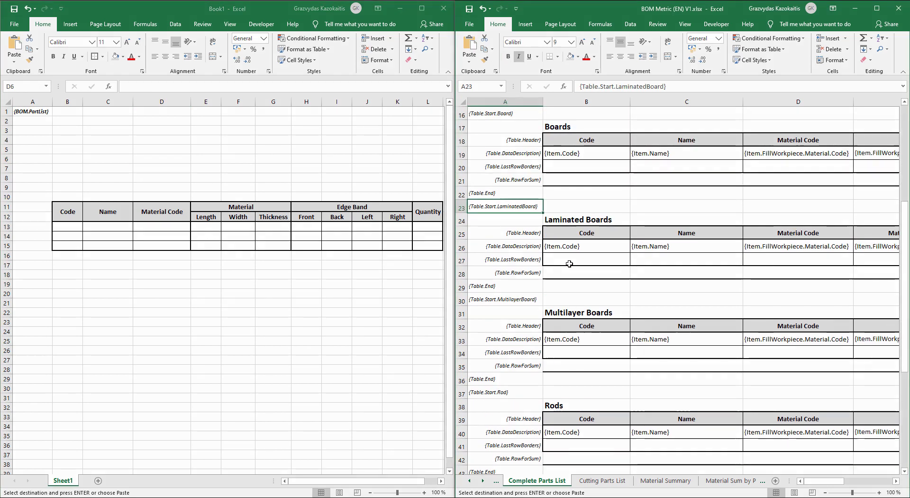
pyautogui.hotkey('ctrl', 'c')
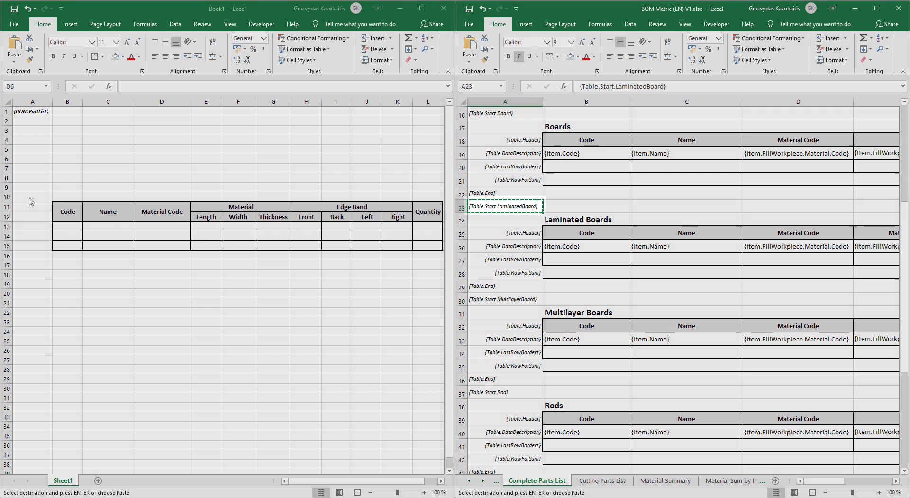
pyautogui.click(33, 197)
pyautogui.hotkey('ctrl', 'v')
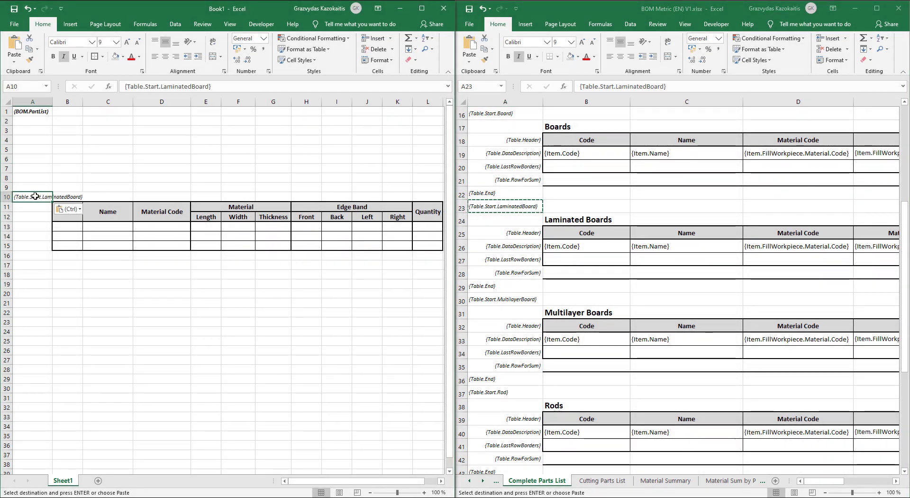
pyautogui.doubleClick(52, 101)
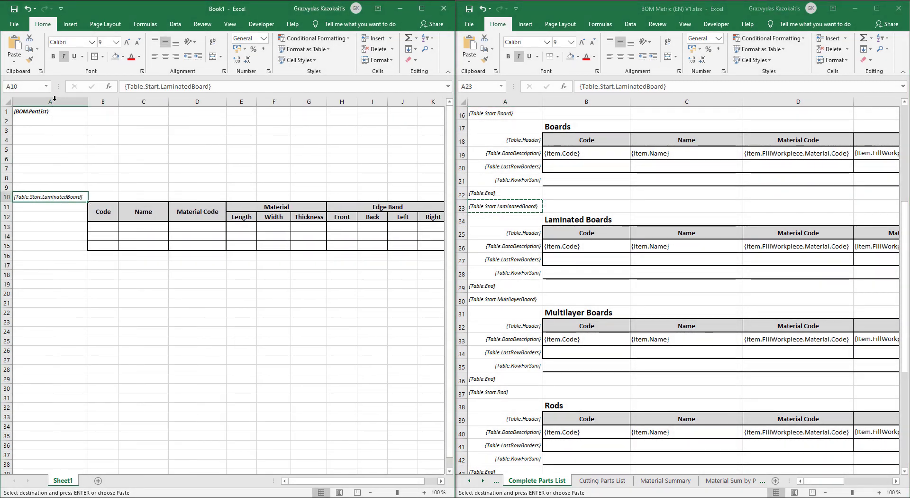
# - Paste {Table.Header} into A11 and {Table.DataDescription} into A13 of Book1
pyautogui.click(520, 231)
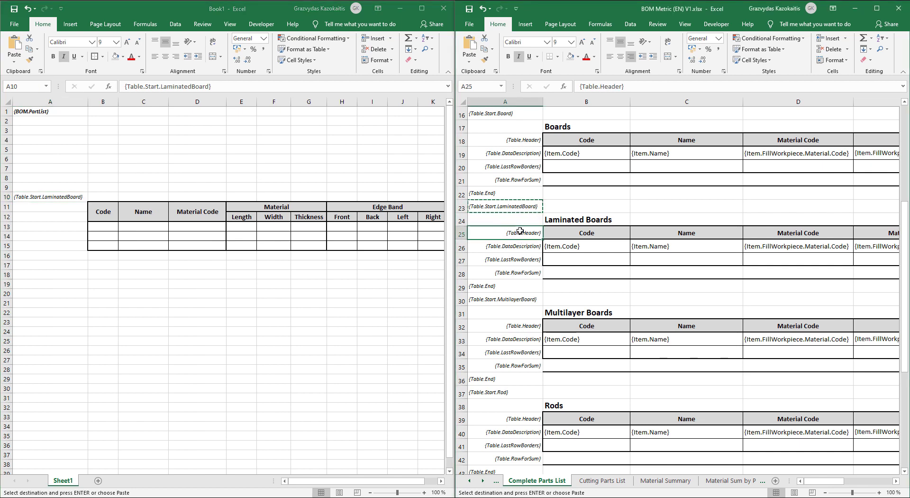
pyautogui.hotkey('ctrl', 'c')
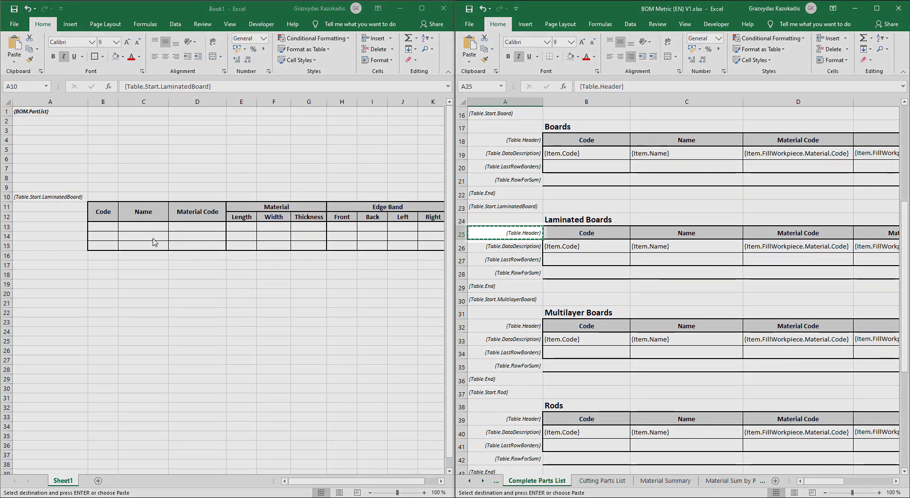
pyautogui.click(61, 206)
pyautogui.hotkey('ctrl', 'v')
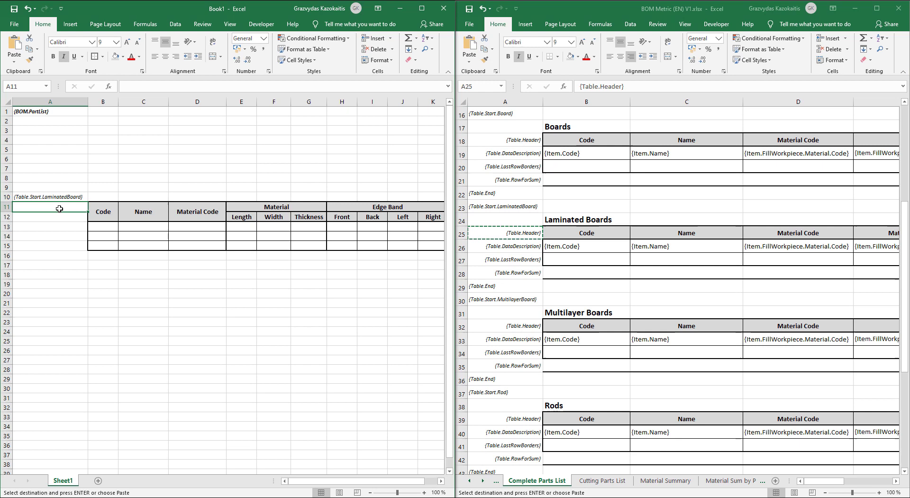
pyautogui.click(58, 227)
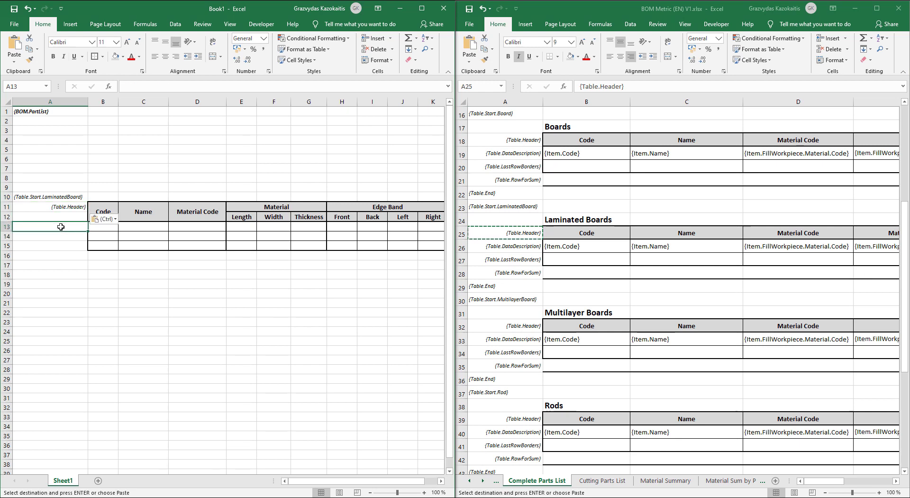
pyautogui.click(509, 245)
pyautogui.hotkey('ctrl', 'c')
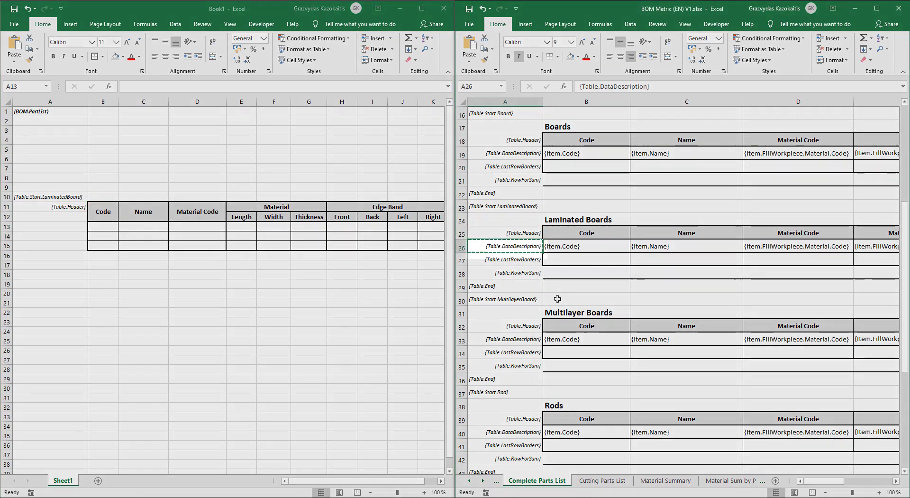
pyautogui.click(56, 226)
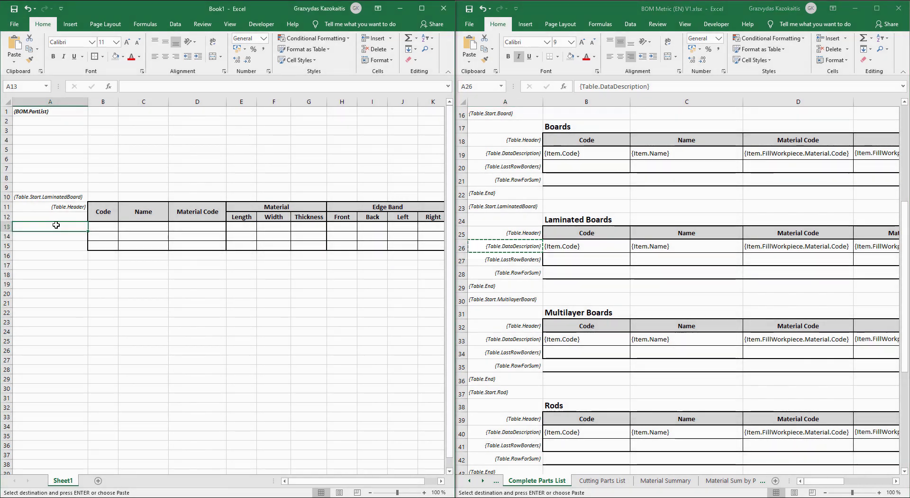
pyautogui.hotkey('ctrl', 'v')
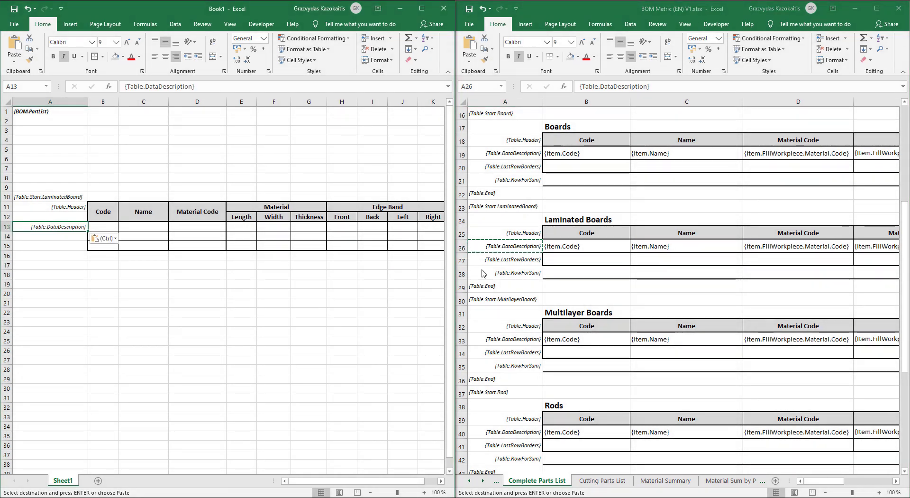
# - Paste {Table.LastRowBorders} into A14 and {Table.End} into A16 of Book1
pyautogui.click(503, 259)
pyautogui.hotkey('ctrl', 'c')
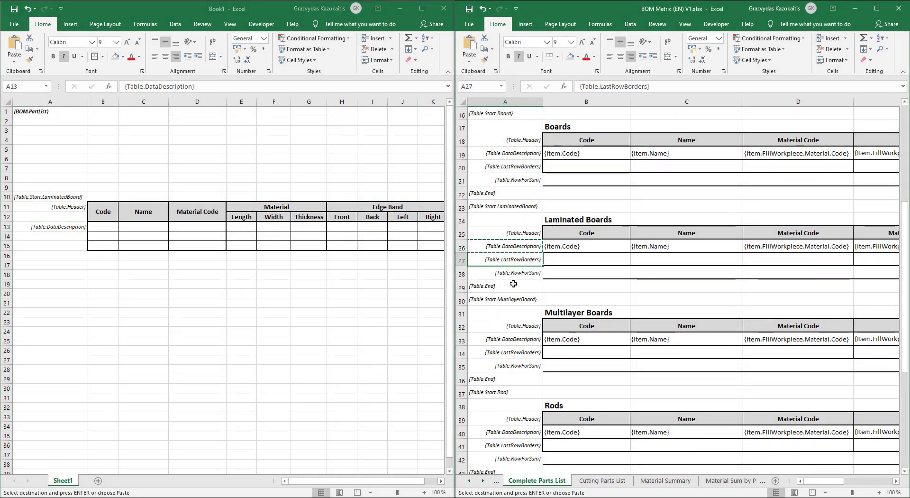
pyautogui.click(71, 241)
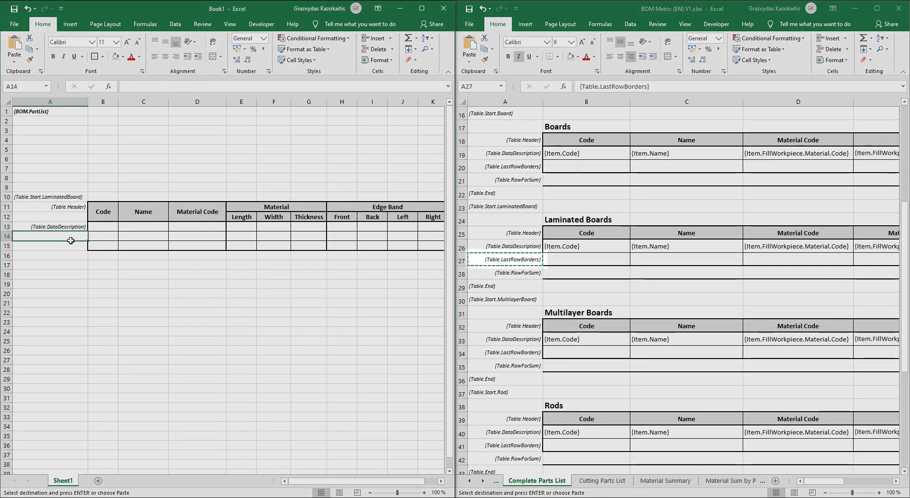
pyautogui.hotkey('ctrl', 'v')
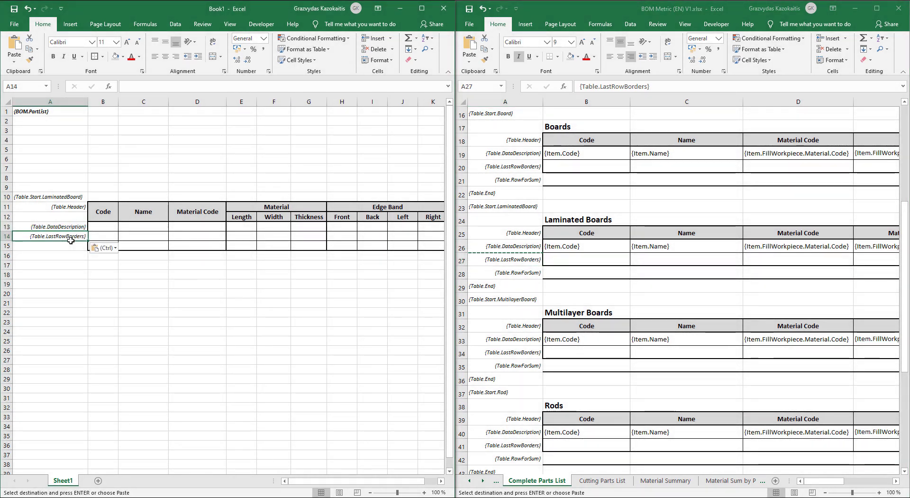
pyautogui.click(498, 287)
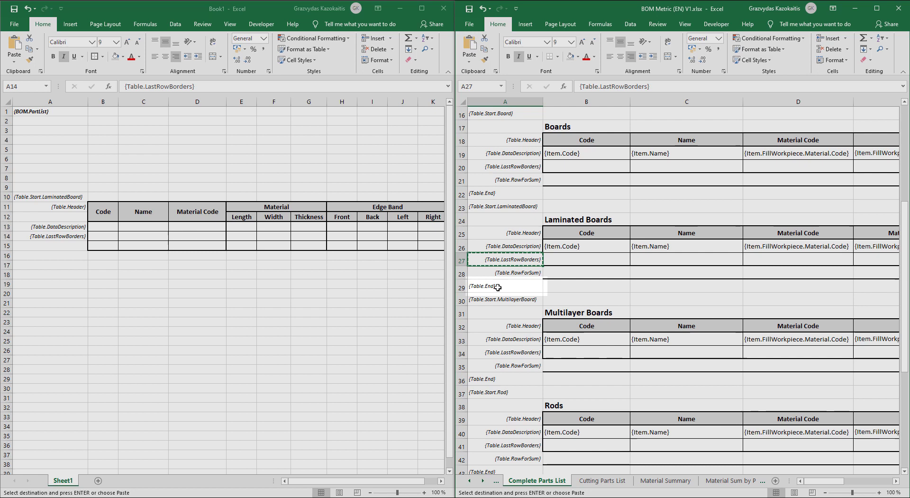
pyautogui.hotkey('ctrl', 'c')
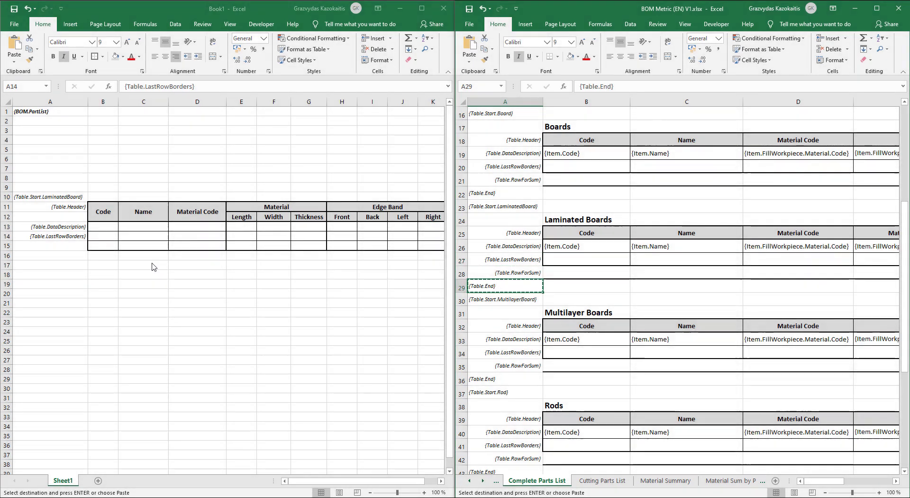
pyautogui.click(56, 257)
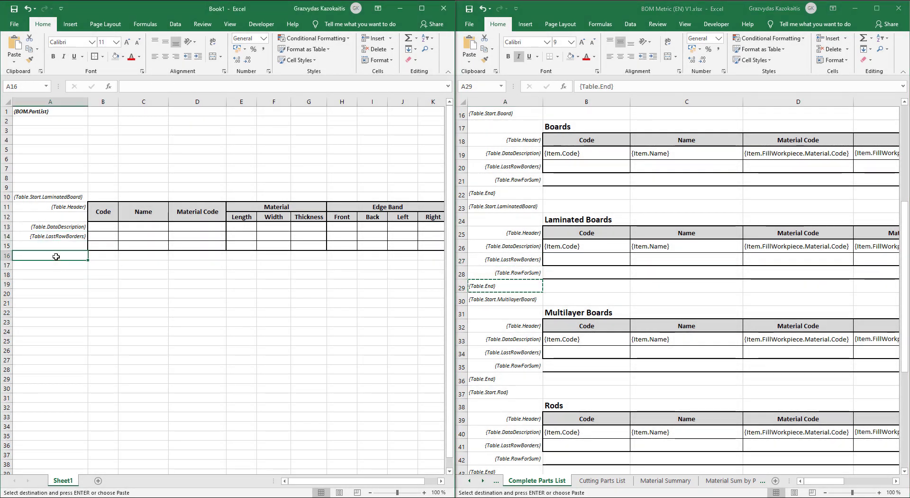
pyautogui.hotkey('ctrl', 'v')
# - Check each pasted tag in Book1 cells A1, A10, A11, A13, A14 and A16
pyautogui.click(84, 303)
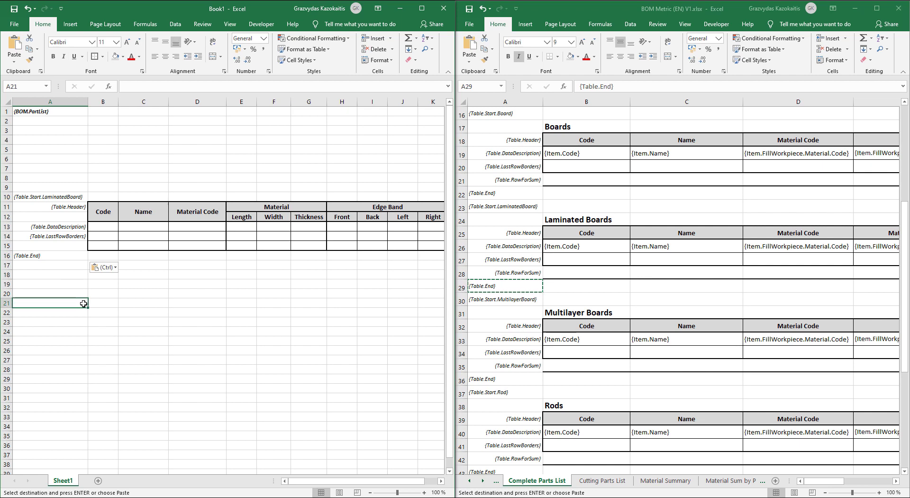
pyautogui.click(75, 112)
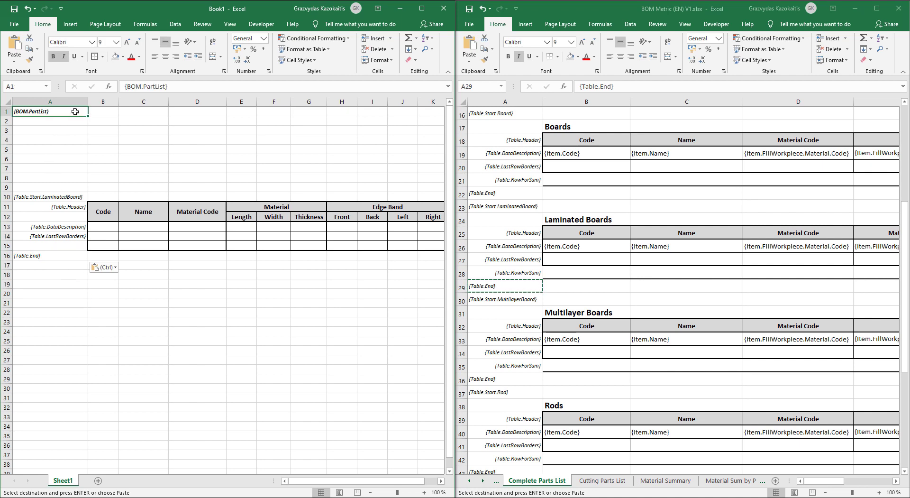
pyautogui.click(42, 198)
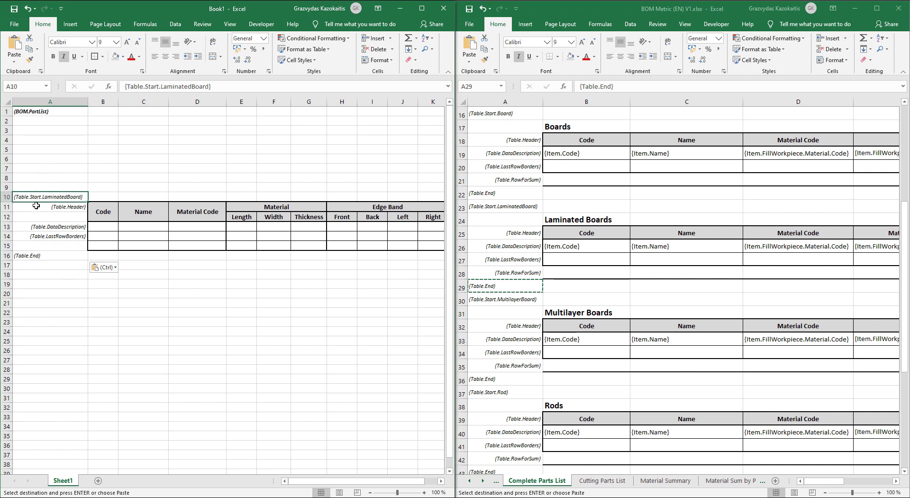
pyautogui.click(36, 206)
pyautogui.click(22, 227)
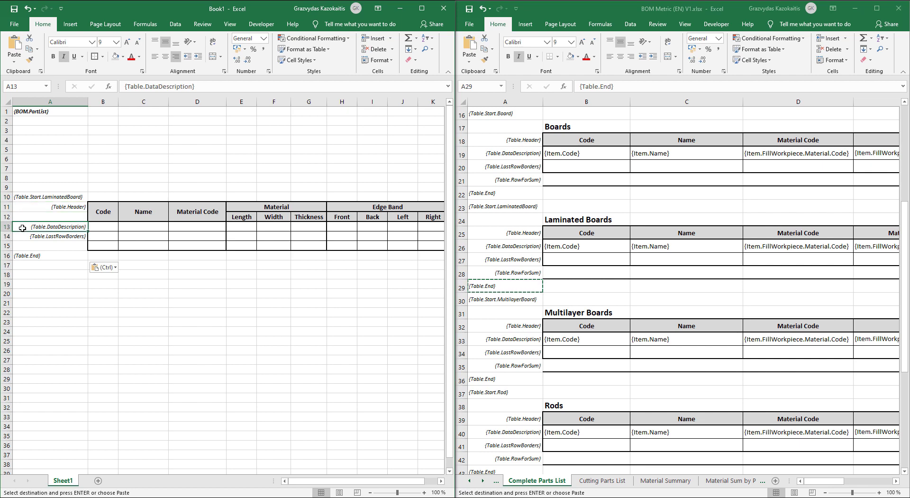
pyautogui.click(20, 236)
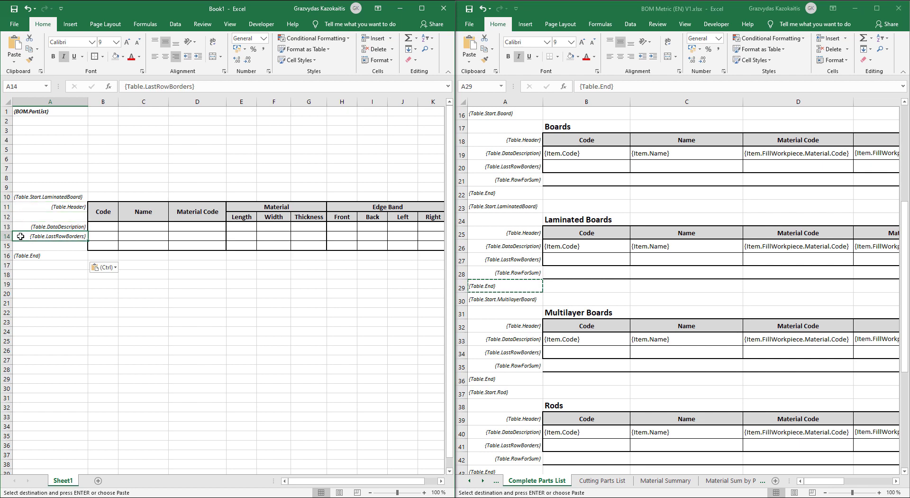
pyautogui.click(60, 259)
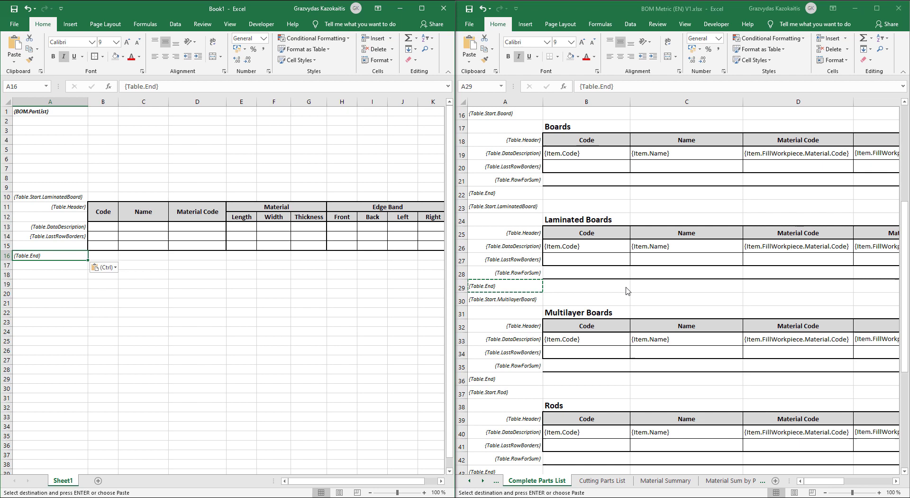
# - Copy the {Item.Code} placeholder into Book1 cell B13 and widen column B to fit
pyautogui.click(606, 248)
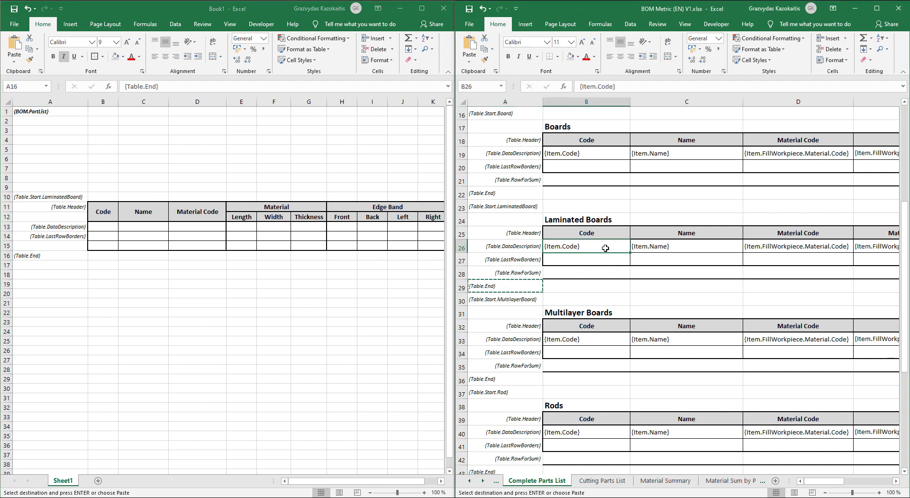
pyautogui.hotkey('ctrl', 'c')
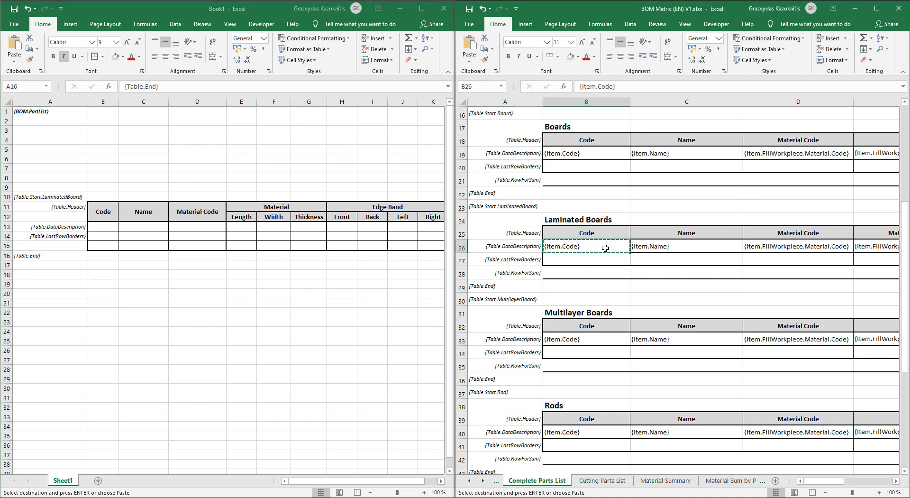
pyautogui.click(99, 225)
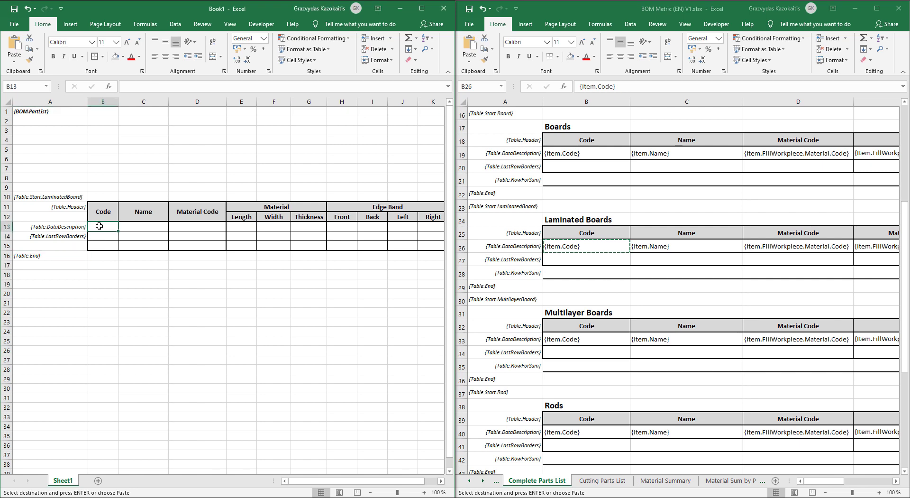
pyautogui.hotkey('ctrl', 'v')
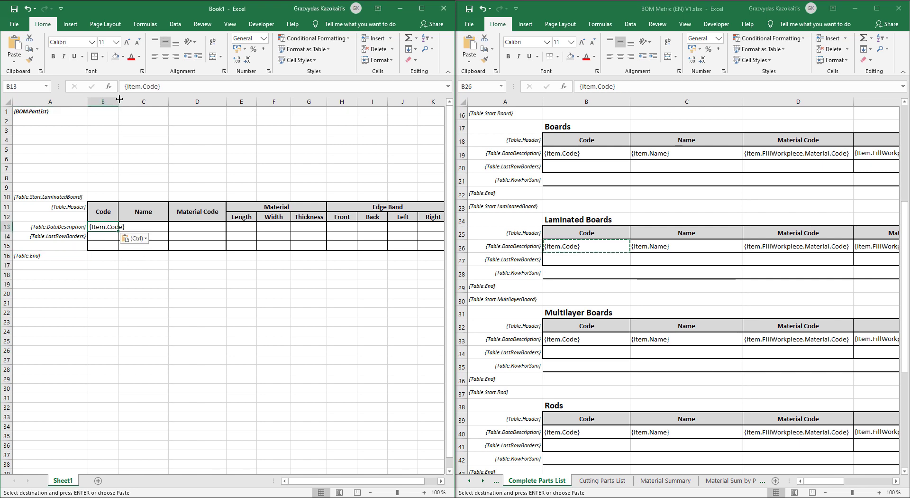
pyautogui.doubleClick(119, 101)
pyautogui.click(181, 331)
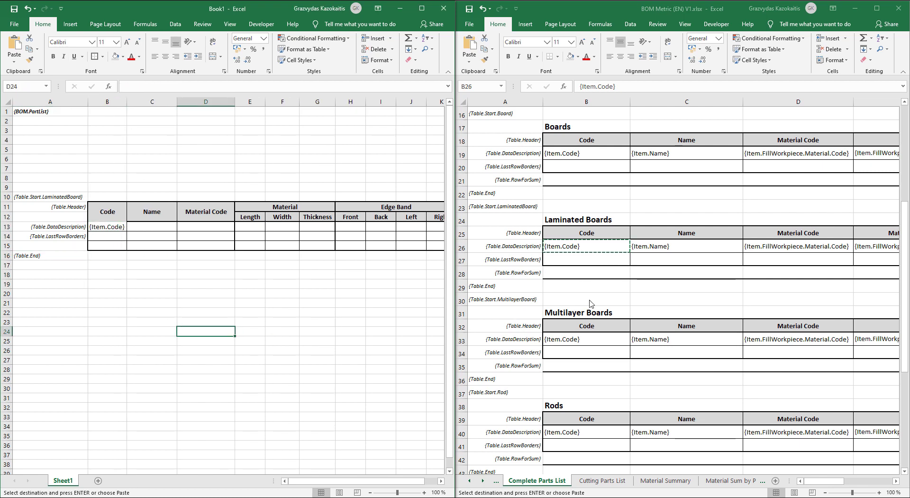
# - Put {Item.Name} in C13 and {Item.FillWorkpiece.Material.Code} in D13, widening column D
pyautogui.click(677, 249)
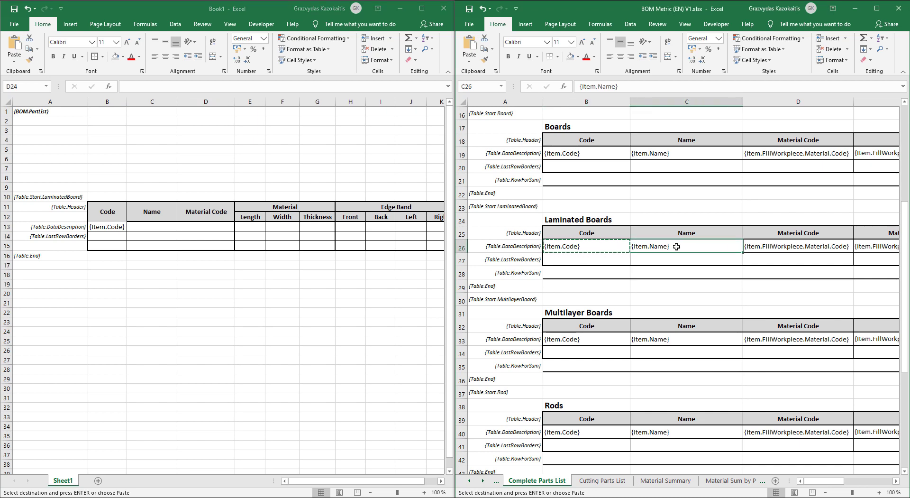
pyautogui.hotkey('ctrl', 'c')
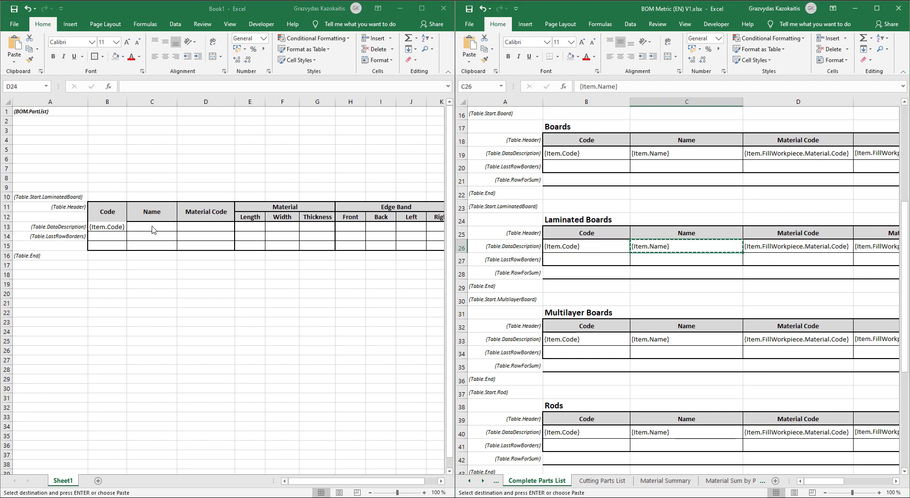
pyautogui.click(152, 230)
pyautogui.hotkey('ctrl', 'v')
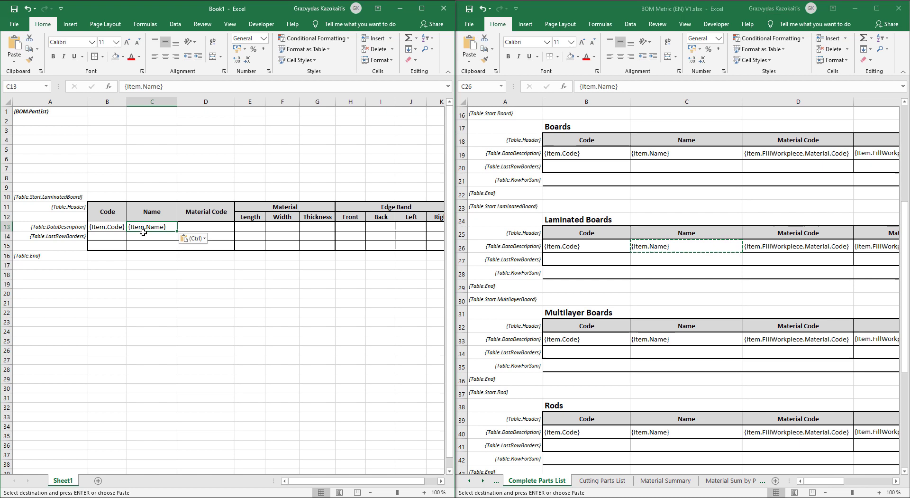
pyautogui.click(785, 248)
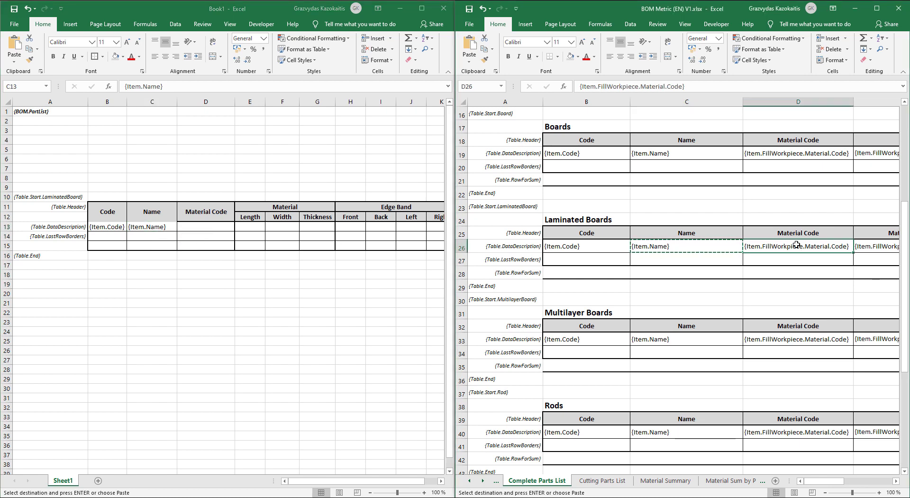
pyautogui.click(213, 228)
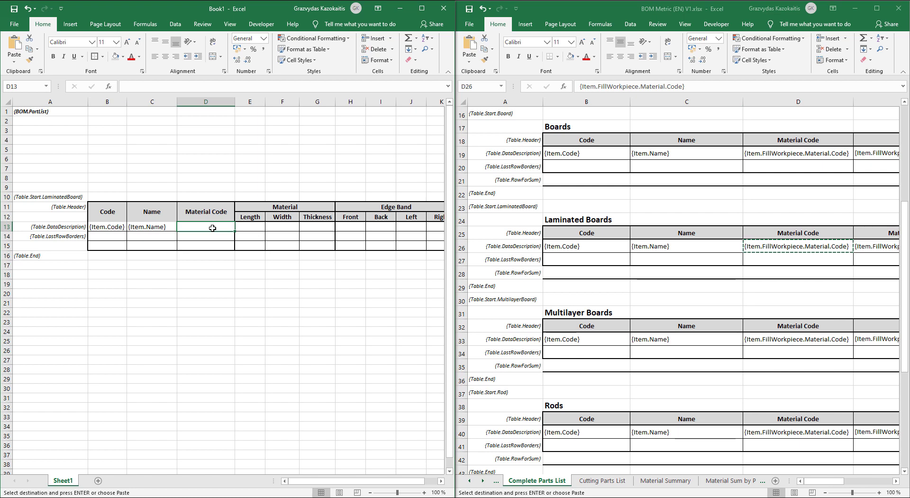
pyautogui.hotkey('ctrl', 'v')
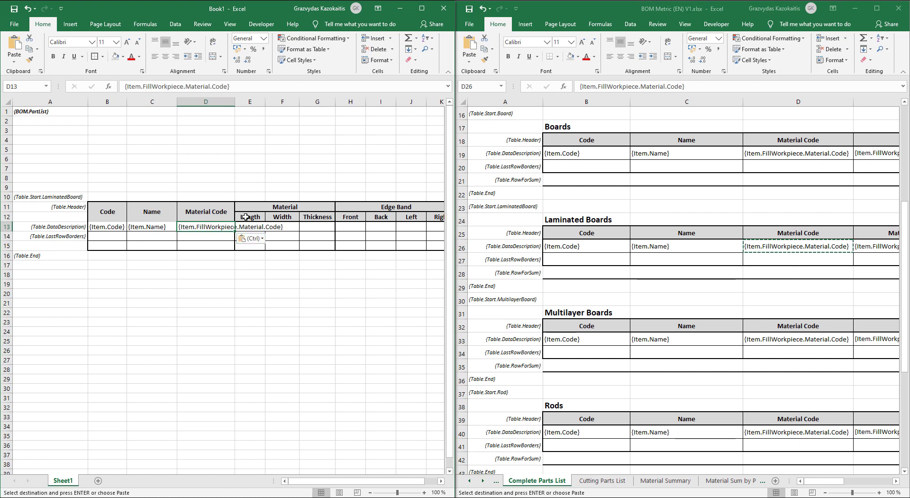
pyautogui.doubleClick(238, 106)
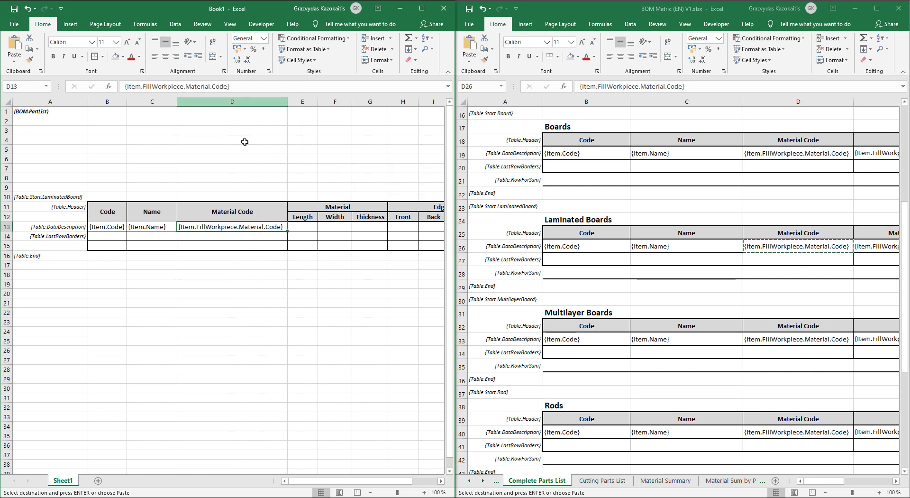
# - Review the filled data row cells, select the Code and Name headers, and cancel the pending copy
pyautogui.click(277, 314)
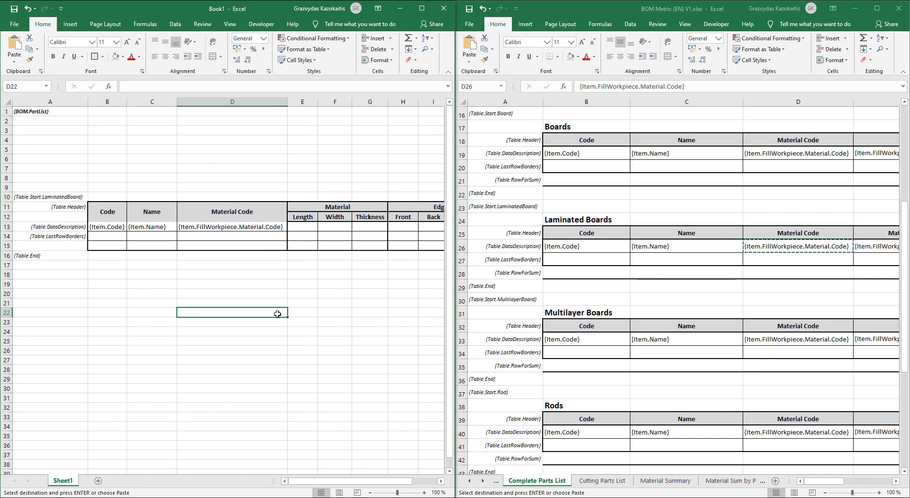
pyautogui.click(117, 236)
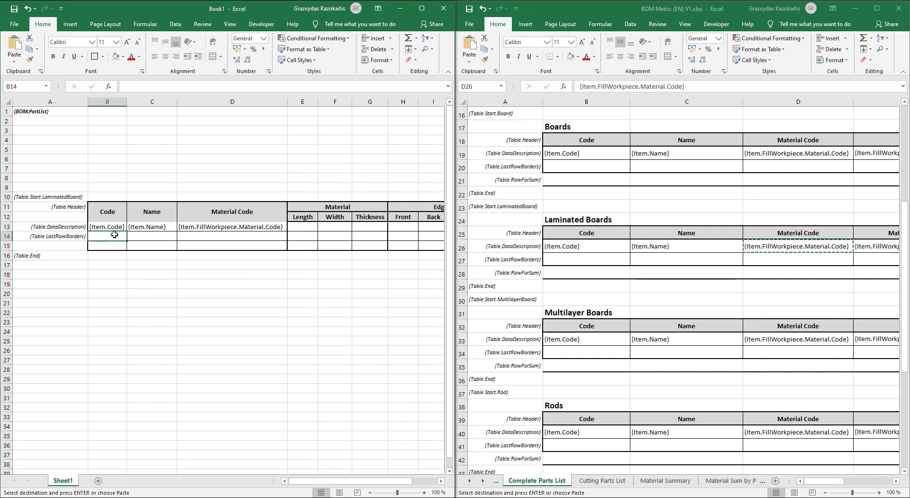
pyautogui.click(146, 236)
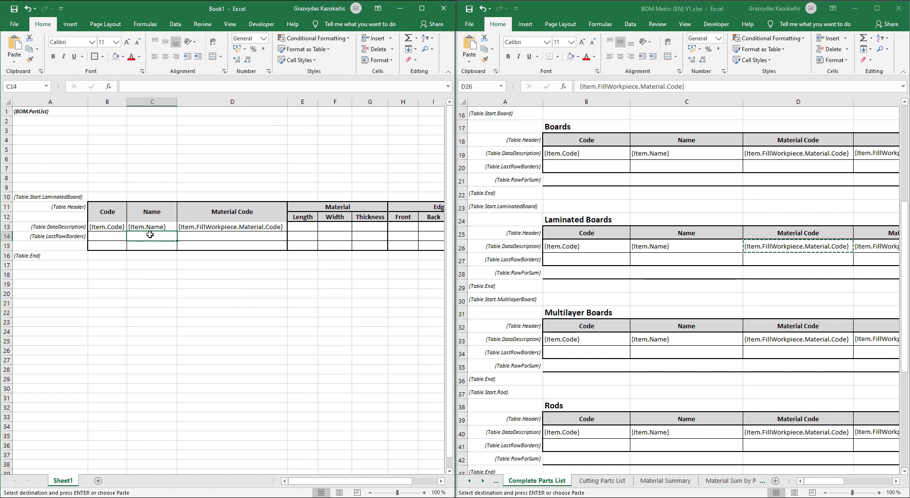
pyautogui.click(223, 239)
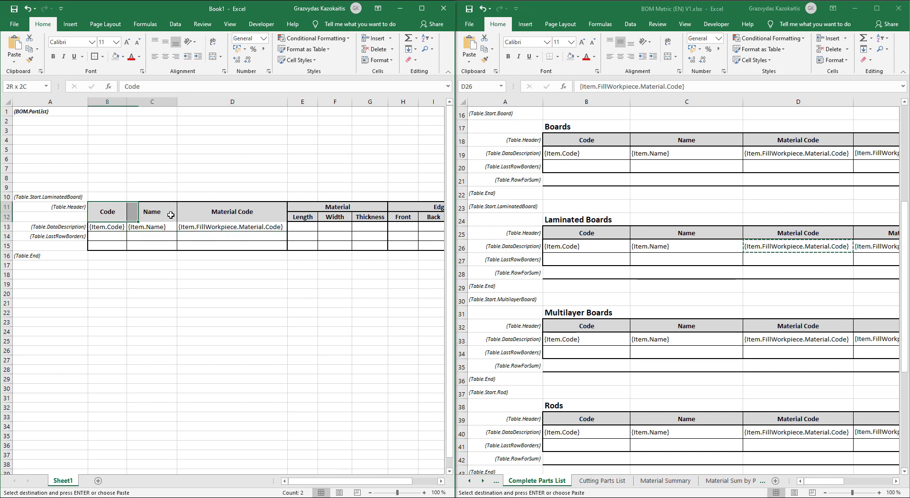
pyautogui.moveTo(96, 215); pyautogui.dragTo(232, 214)
pyautogui.press('Escape')
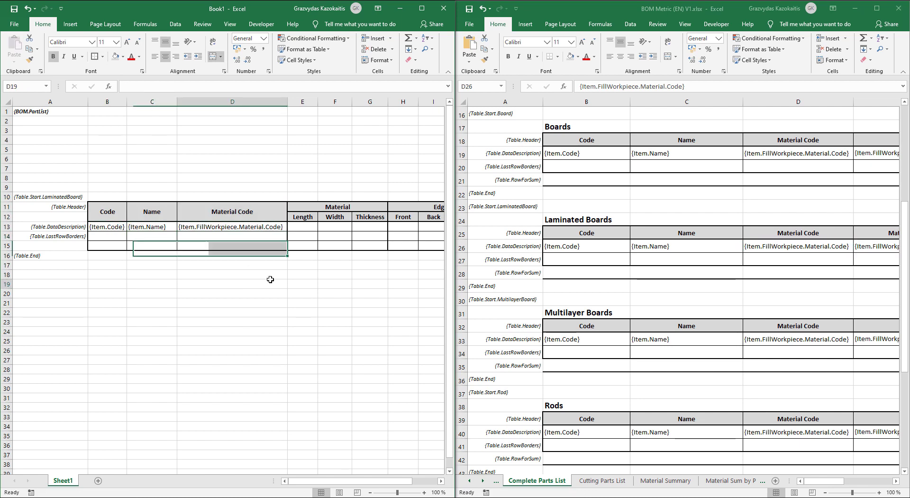
pyautogui.click(270, 283)
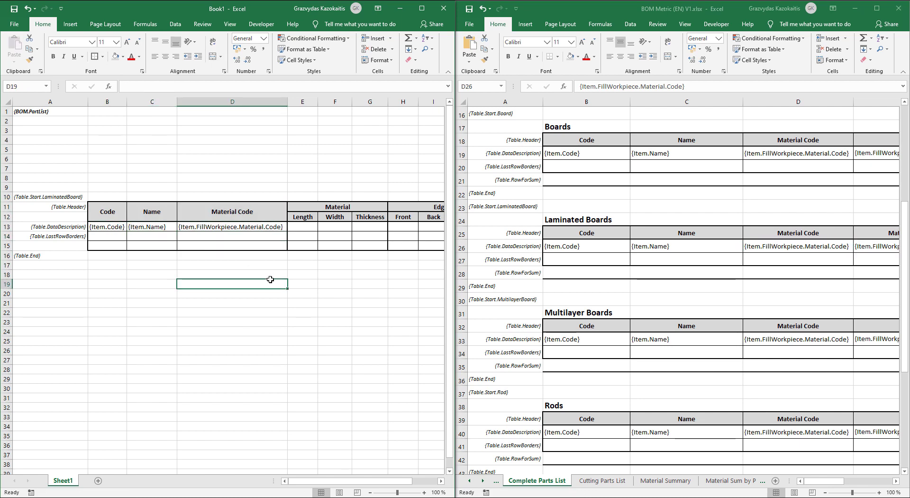
# - Bring up the Cutting Parts List sheet of the BOM Metric reference workbook
pyautogui.click(441, 481)
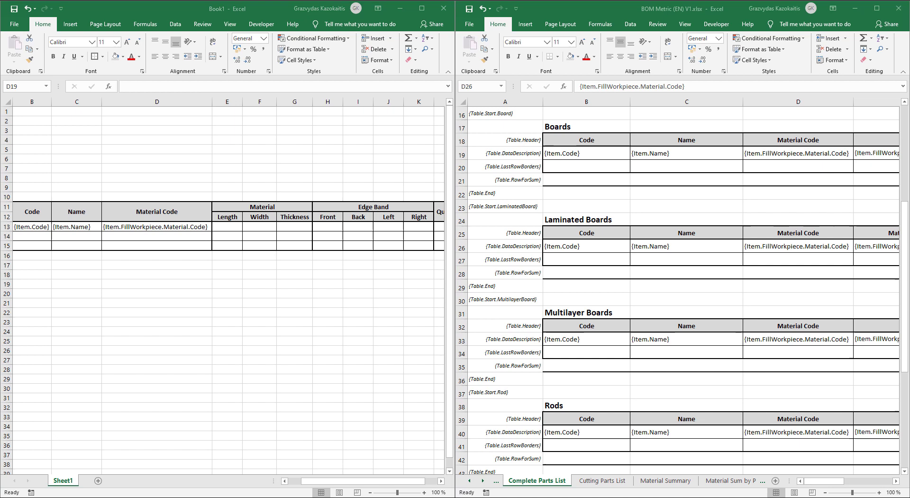
pyautogui.click(619, 483)
pyautogui.click(610, 483)
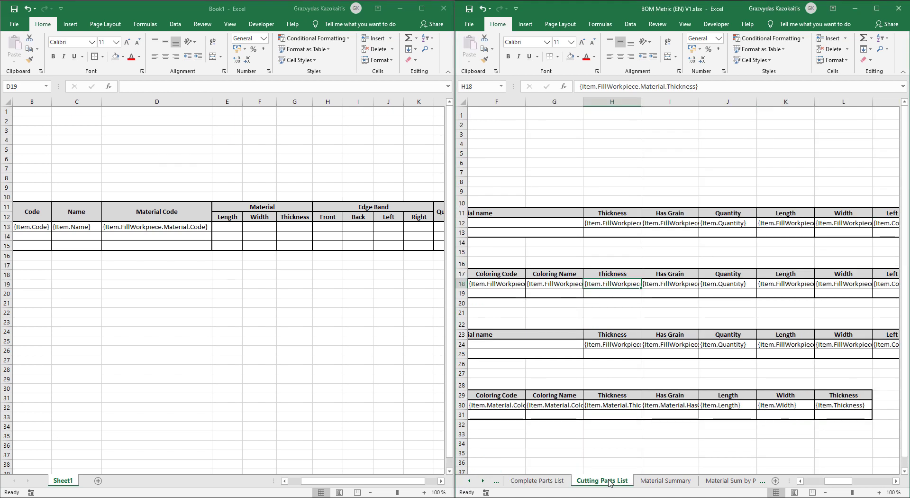
pyautogui.moveTo(838, 482); pyautogui.dragTo(818, 481)
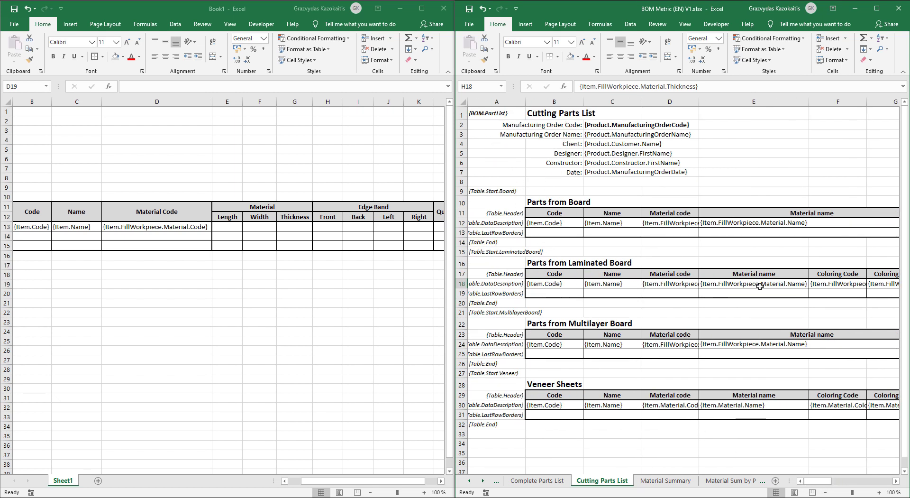
pyautogui.click(847, 292)
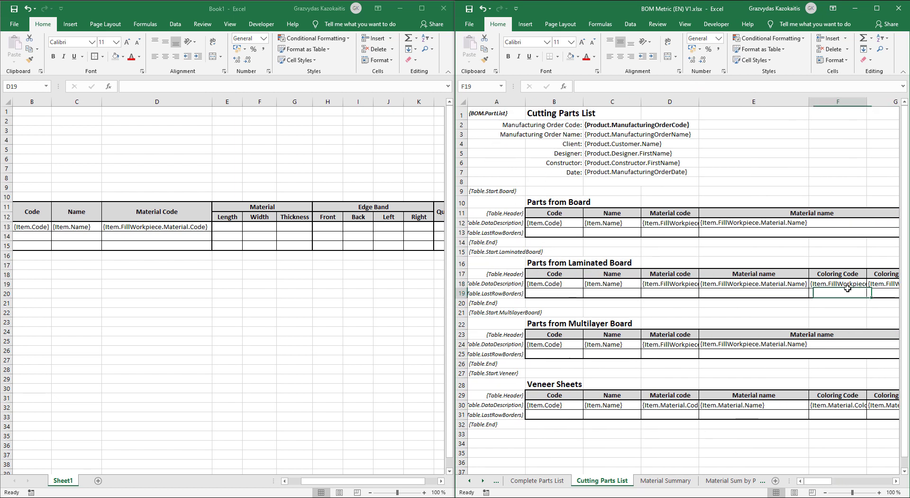
pyautogui.click(895, 482)
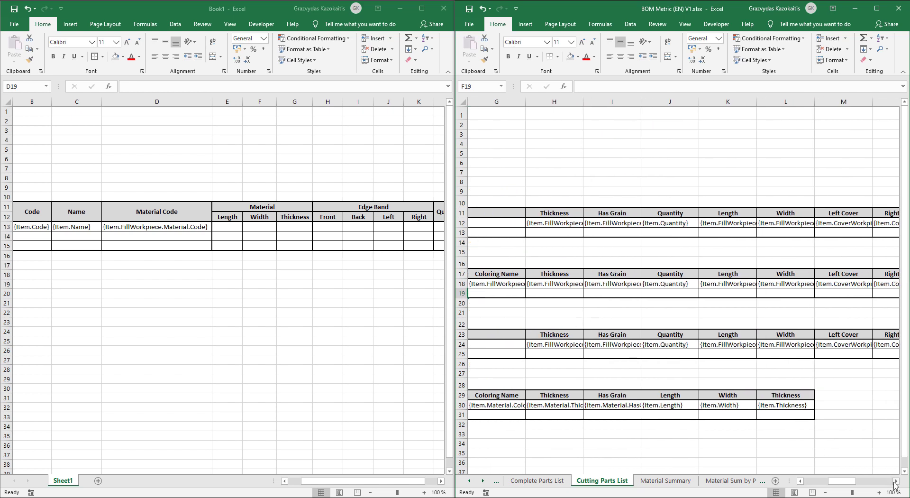
# - Copy the {Item.FillWorkpiece.Length} placeholder into Book1 cell E13 and widen column E
pyautogui.click(721, 285)
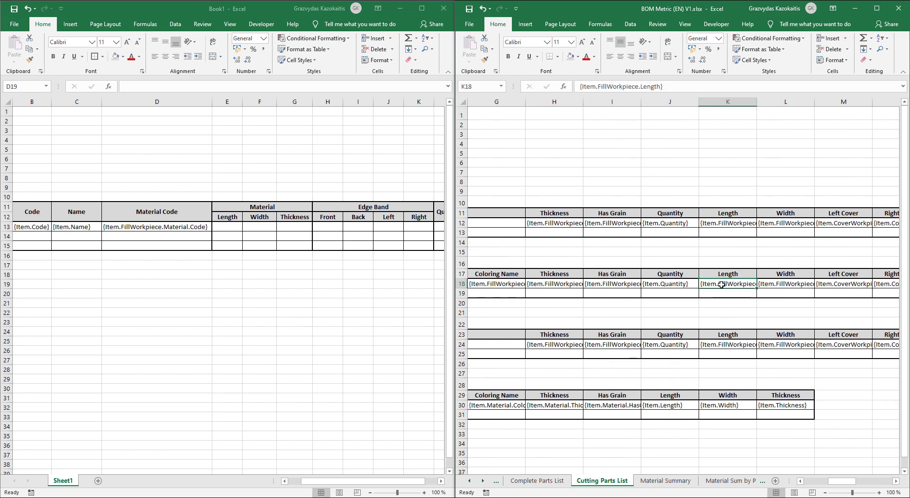
pyautogui.tripleClick(587, 86)
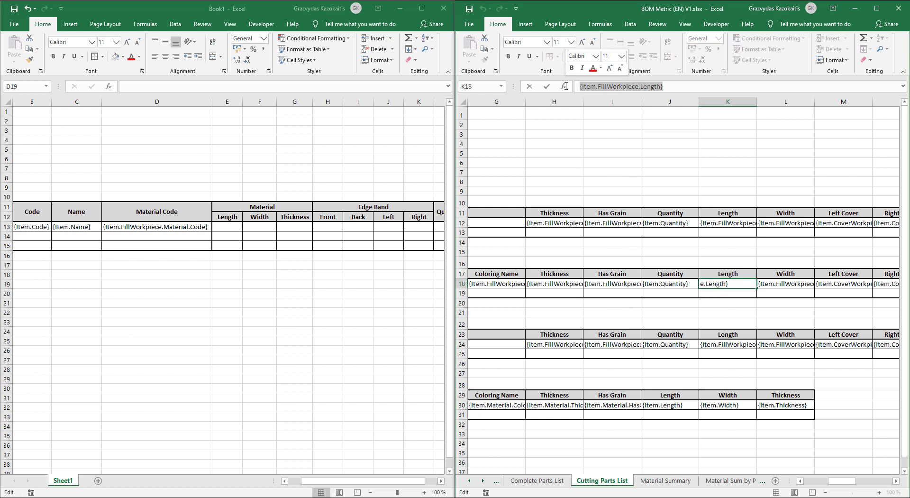
pyautogui.hotkey('ctrl', 'c')
pyautogui.click(231, 226)
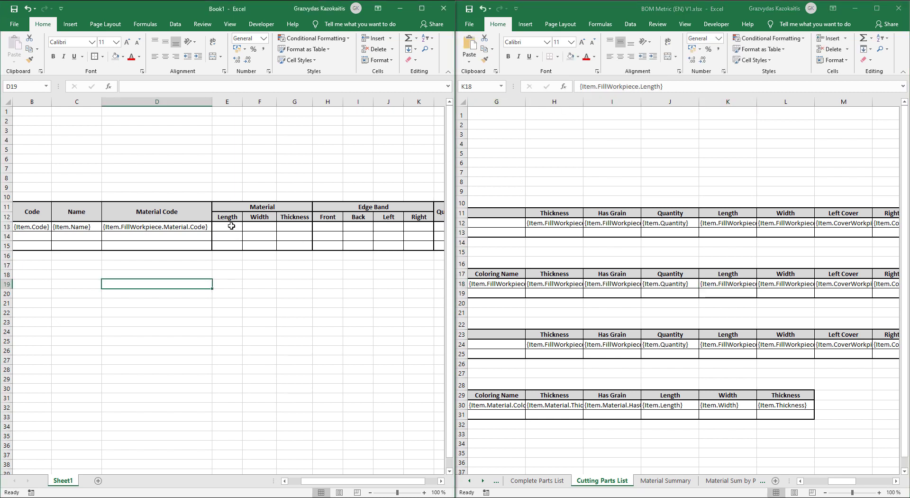
pyautogui.hotkey('ctrl', 'v')
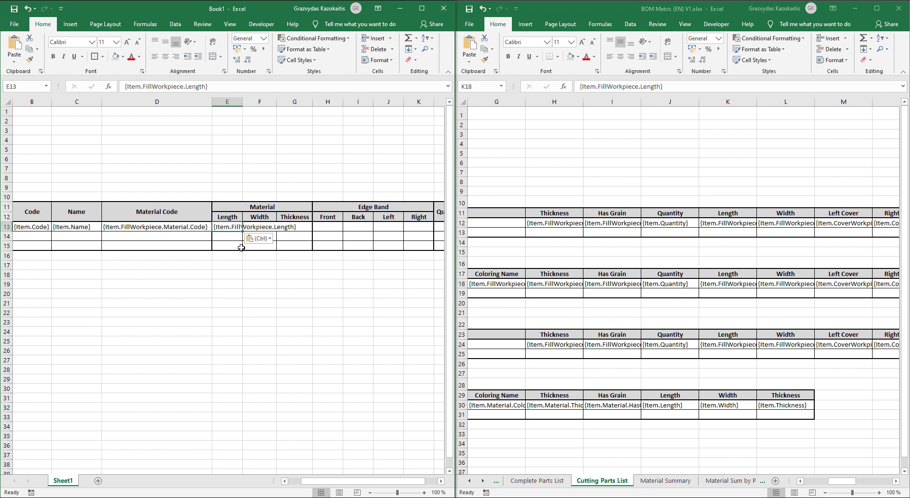
pyautogui.doubleClick(242, 98)
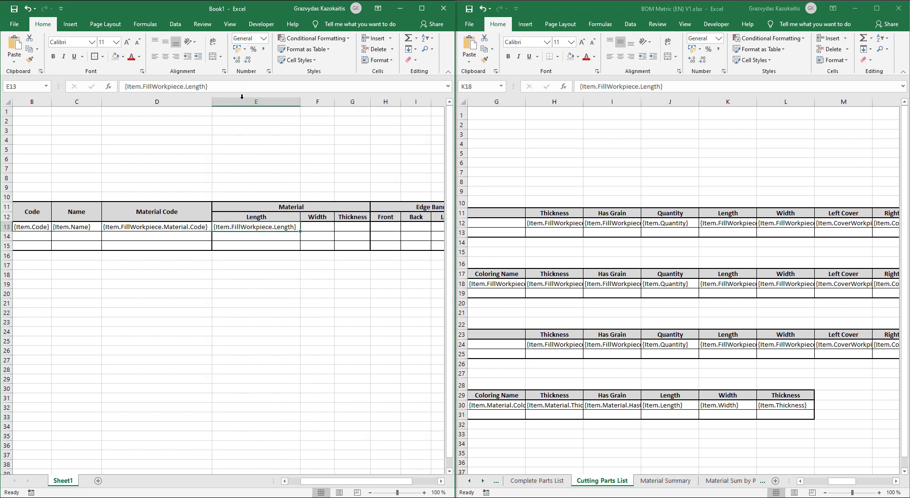
pyautogui.click(342, 359)
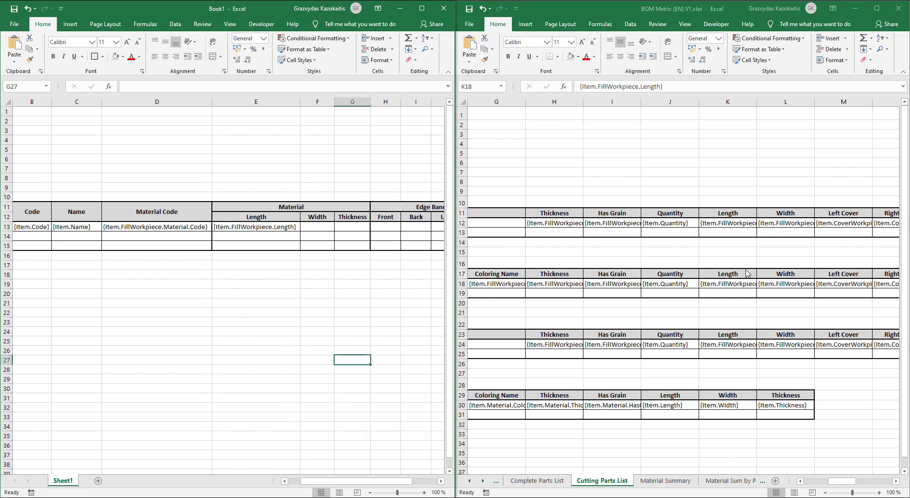
# - Copy the {Item.FillWorkpiece.Width} placeholder into cell F13 and widen column F
pyautogui.click(796, 286)
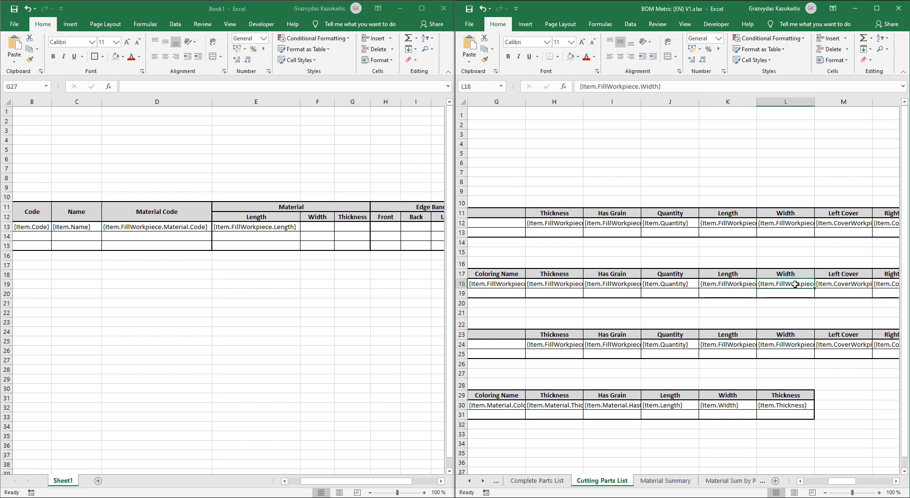
pyautogui.hotkey('ctrl', 'c')
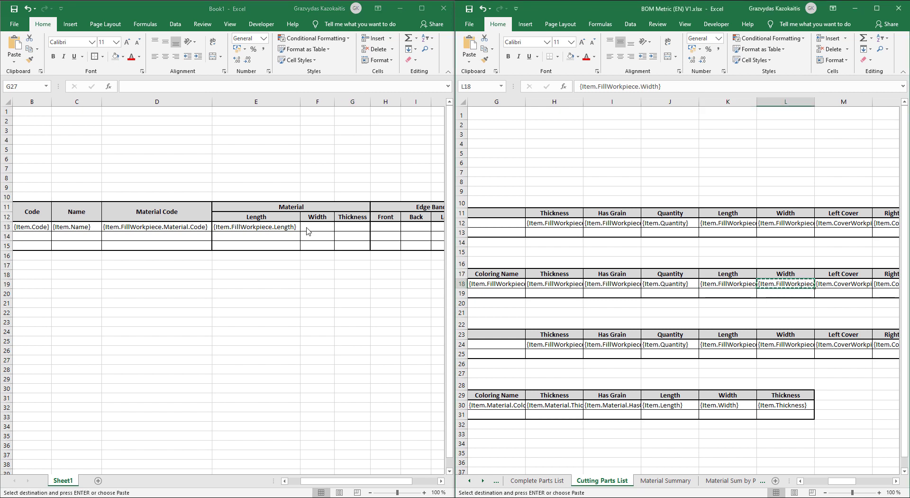
pyautogui.click(308, 227)
pyautogui.hotkey('ctrl', 'v')
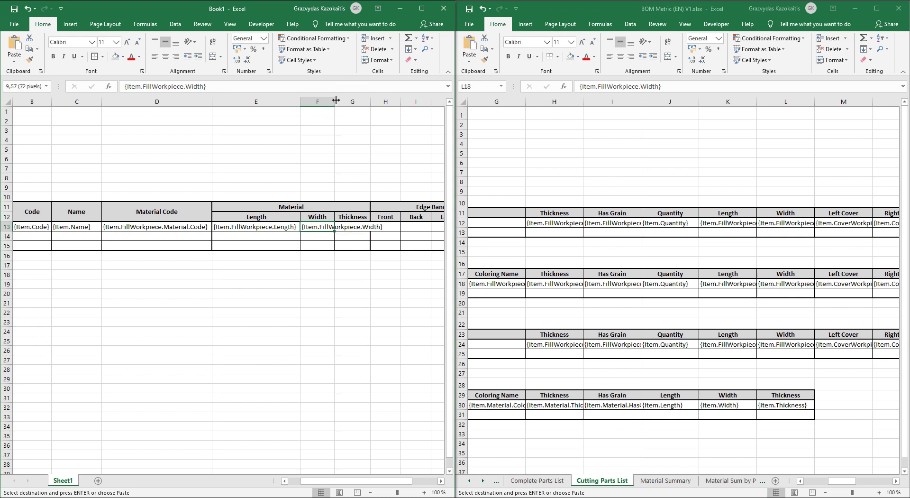
pyautogui.doubleClick(335, 102)
pyautogui.click(432, 236)
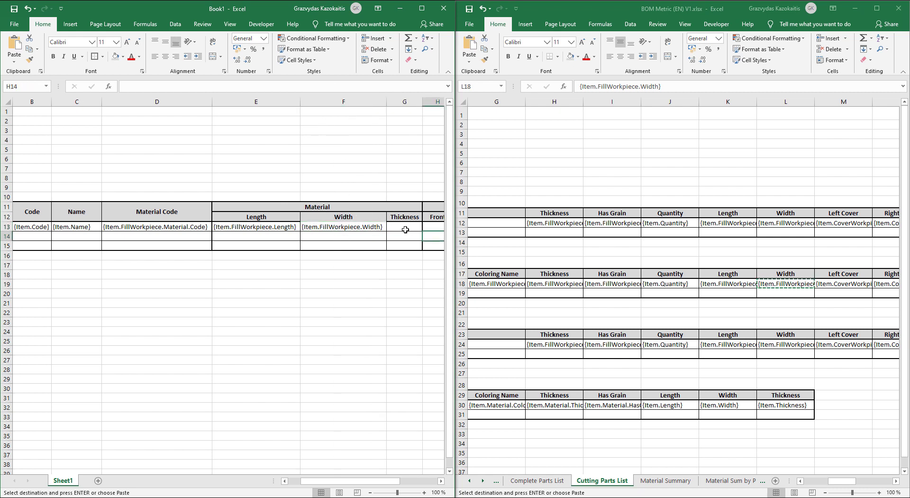
# - Copy the {Item.FillWorkpiece.Material.Thickness} placeholder into cell G13 and widen column G
pyautogui.click(566, 284)
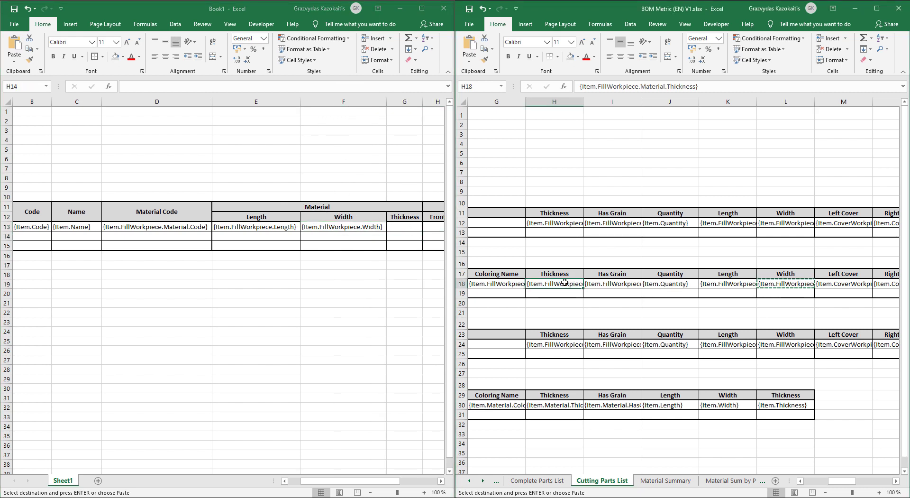
pyautogui.hotkey('ctrl', 'c')
pyautogui.click(403, 226)
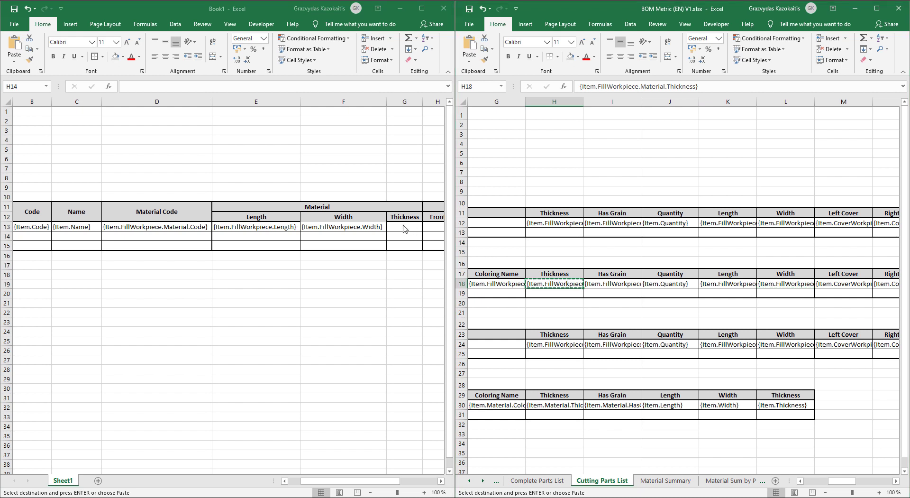
pyautogui.hotkey('ctrl', 'v')
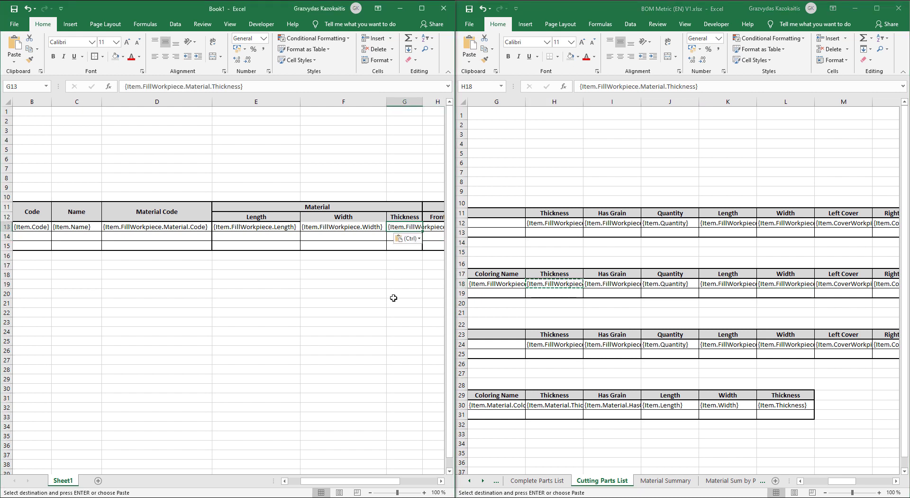
pyautogui.click(405, 293)
pyautogui.moveTo(421, 99); pyautogui.dragTo(444, 98)
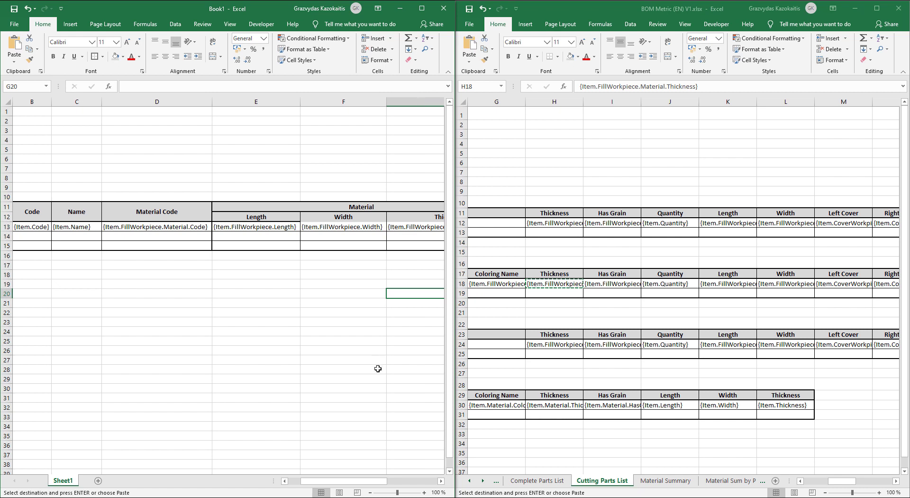
# - End copy mode and check the Length, Width and Thickness placeholders in row 13
pyautogui.moveTo(332, 483); pyautogui.dragTo(369, 479)
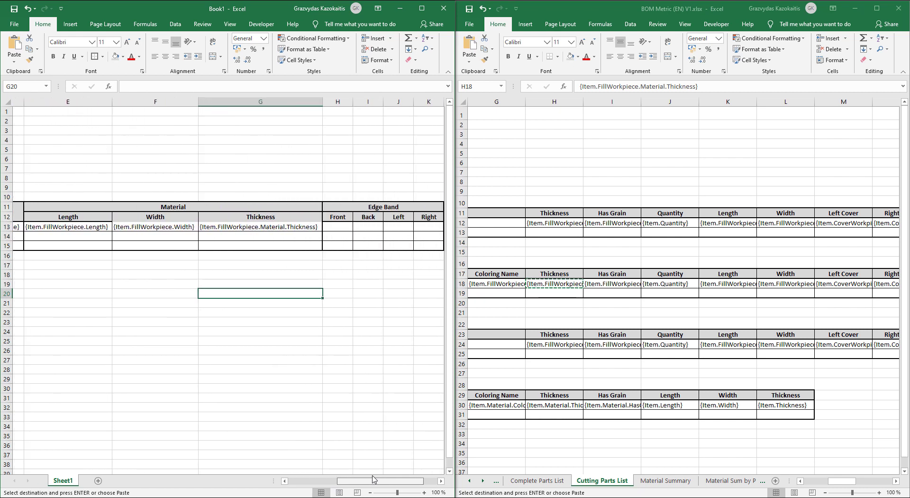
pyautogui.moveTo(186, 217); pyautogui.dragTo(369, 220)
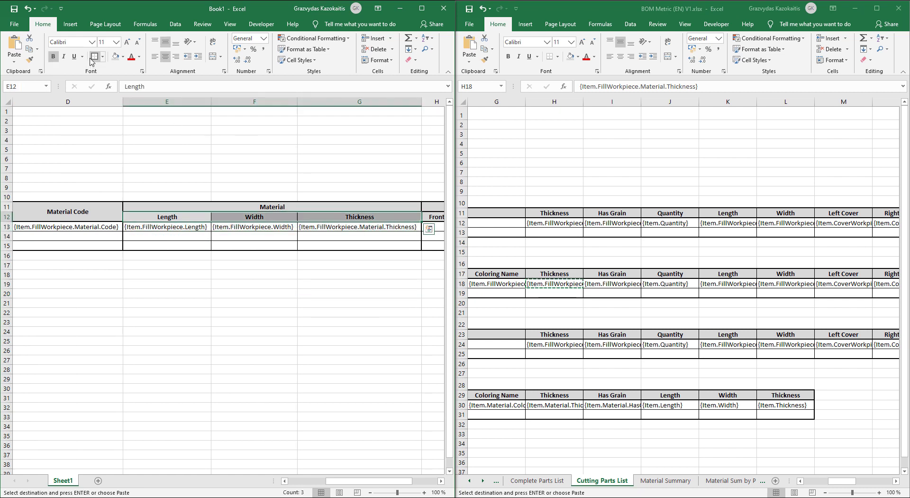
pyautogui.press('Return')
pyautogui.click(296, 310)
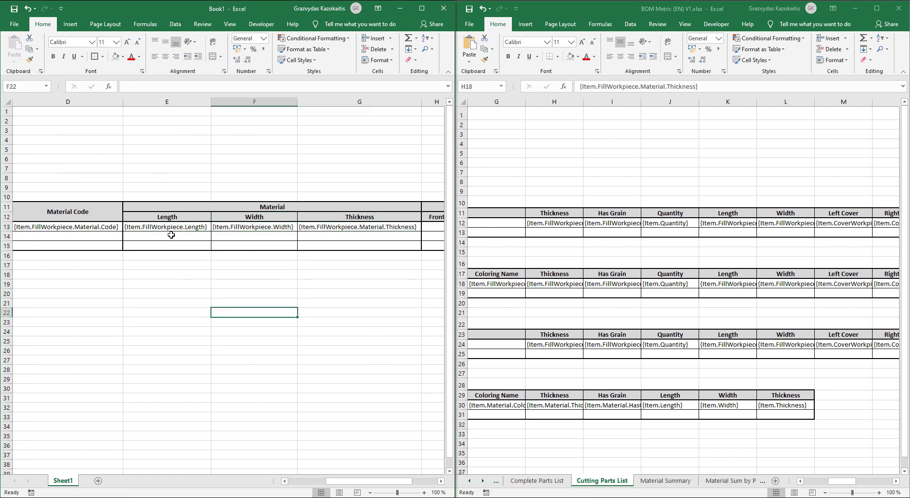
pyautogui.click(153, 229)
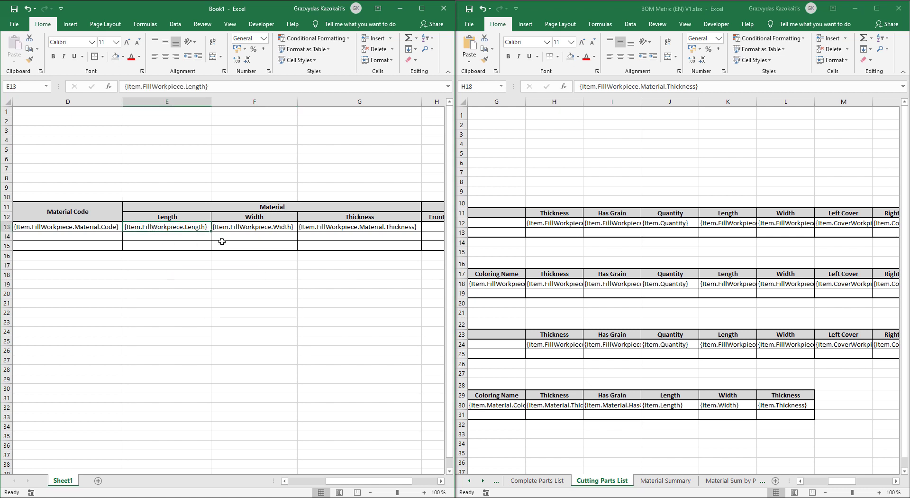
pyautogui.click(279, 229)
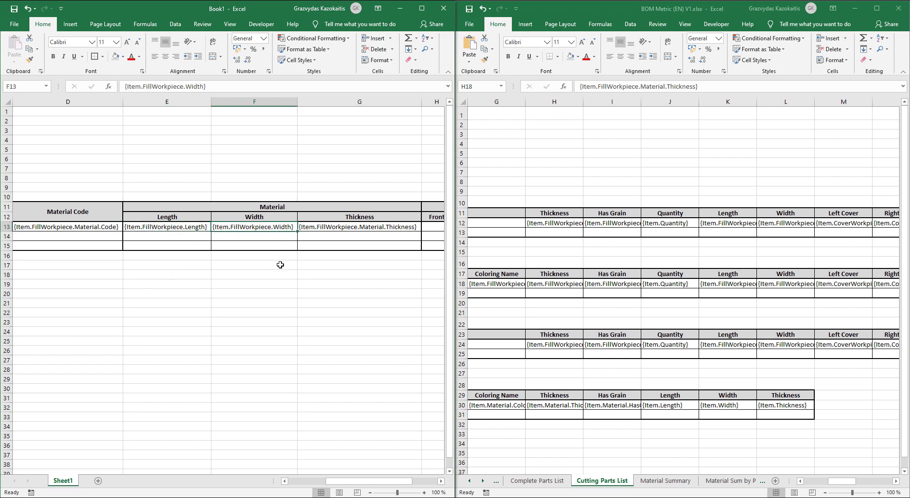
pyautogui.click(343, 229)
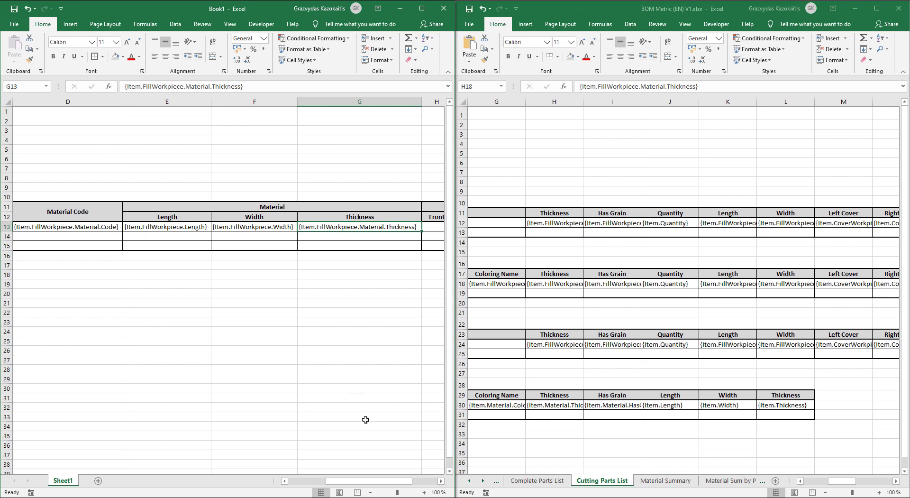
# - Paste the reference Front Cover colour-code placeholder into H13 and autofit column H
pyautogui.click(441, 481)
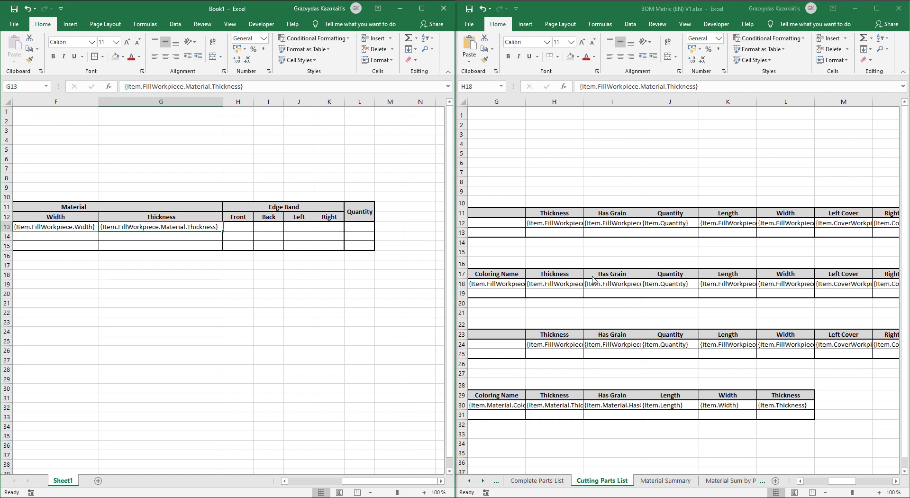
pyautogui.click(790, 301)
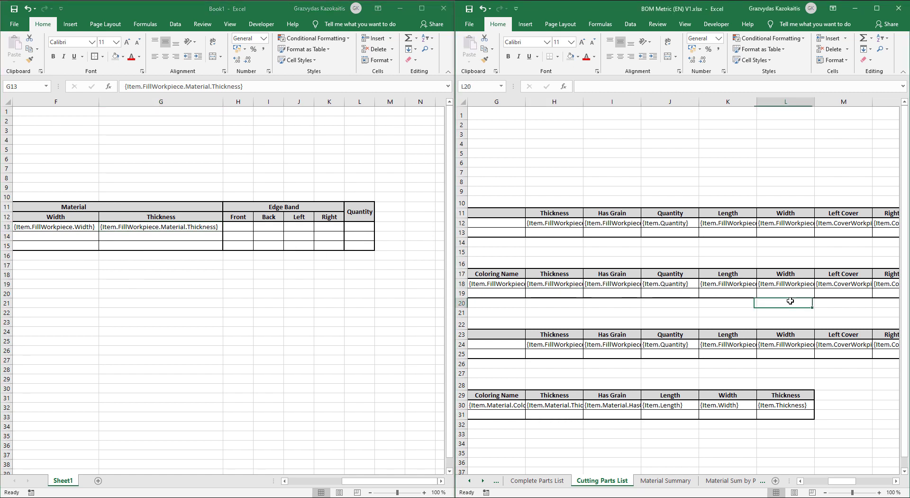
pyautogui.click(896, 481)
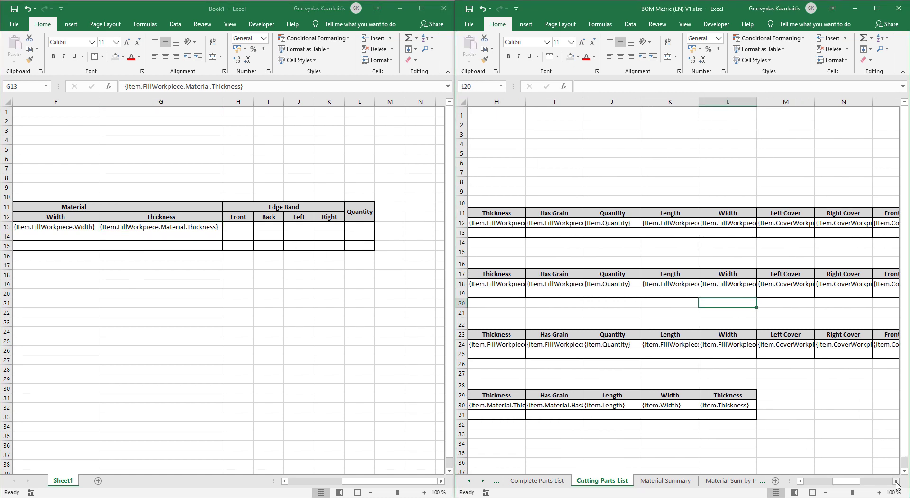
pyautogui.click(896, 480)
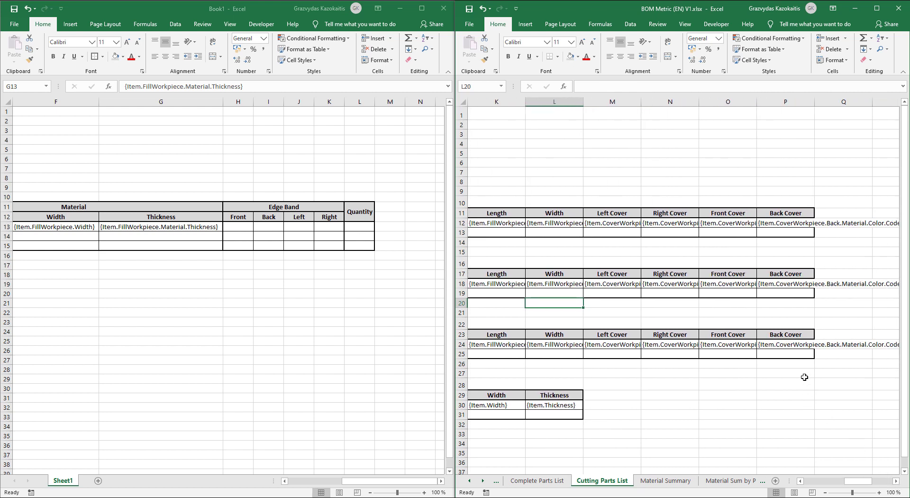
pyautogui.click(744, 284)
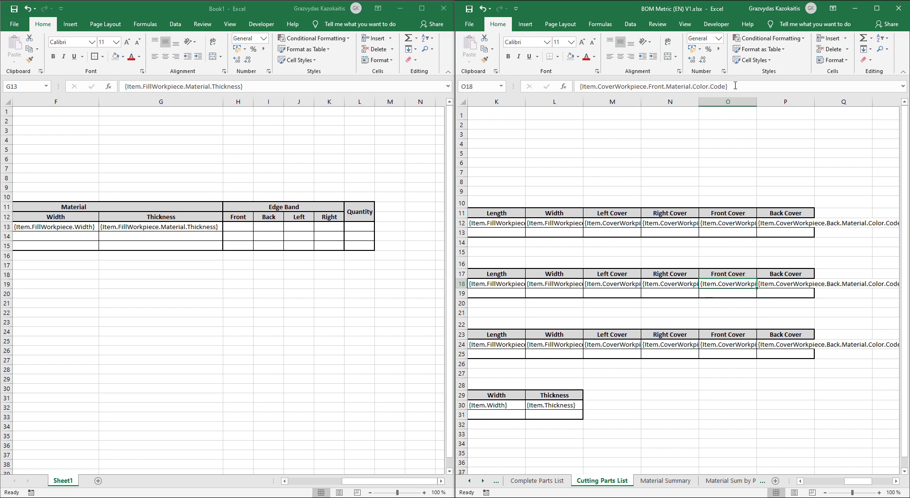
pyautogui.moveTo(736, 85); pyautogui.dragTo(541, 78)
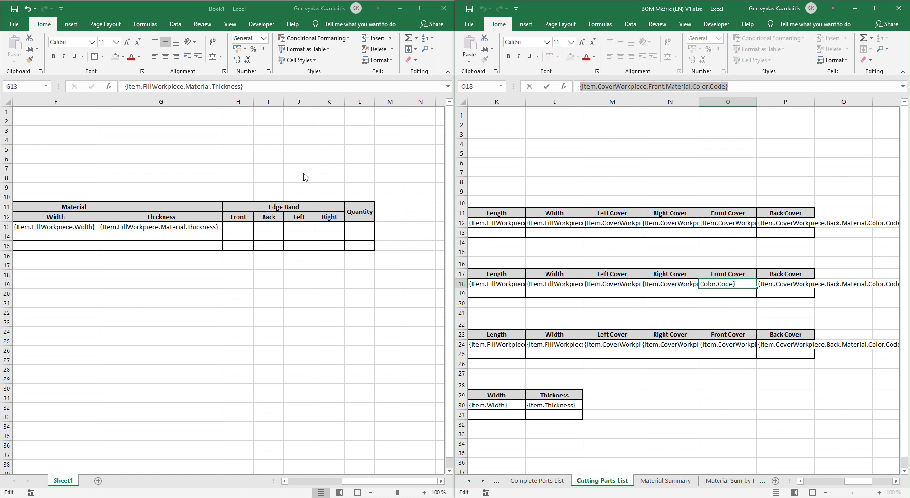
pyautogui.click(232, 224)
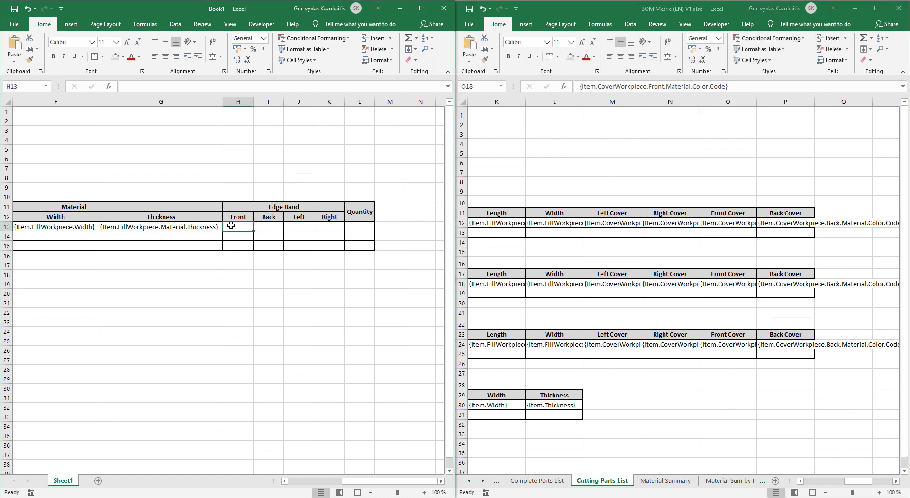
pyautogui.hotkey('ctrl', 'v')
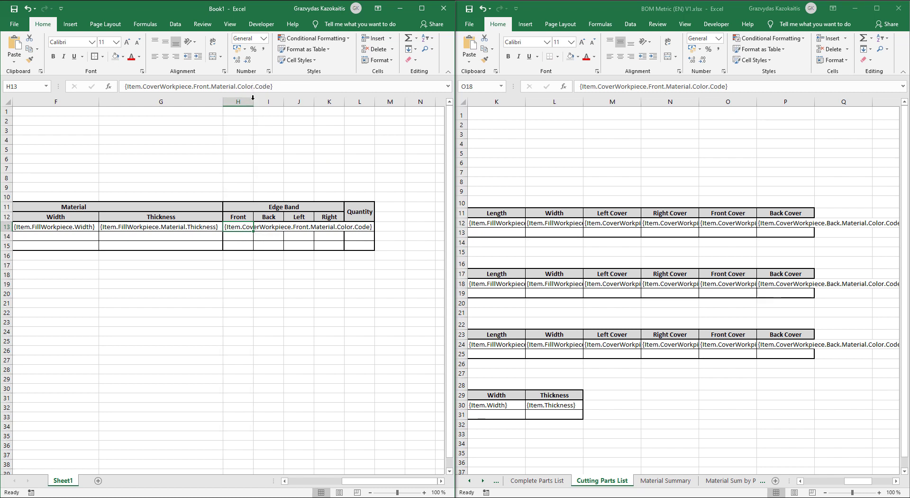
pyautogui.doubleClick(254, 101)
# - Copy the Back Cover colour-code placeholder into I13 and autofit column I
pyautogui.click(783, 283)
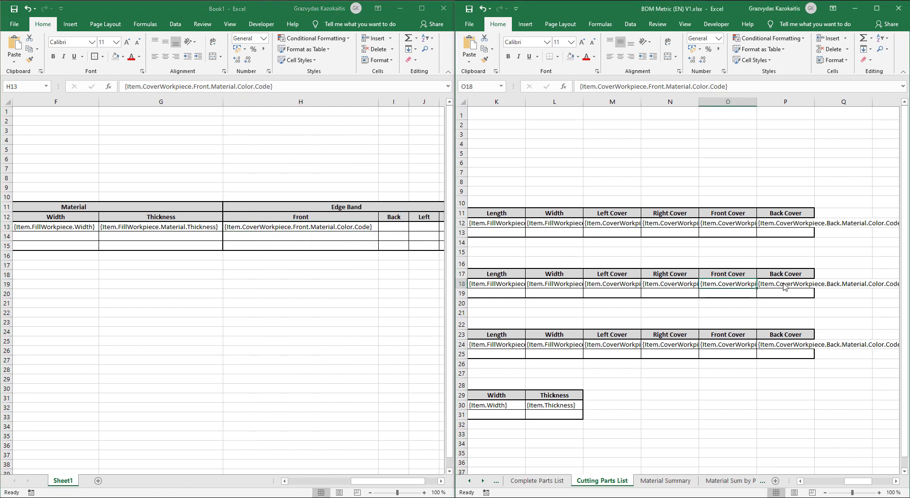
pyautogui.tripleClick(697, 86)
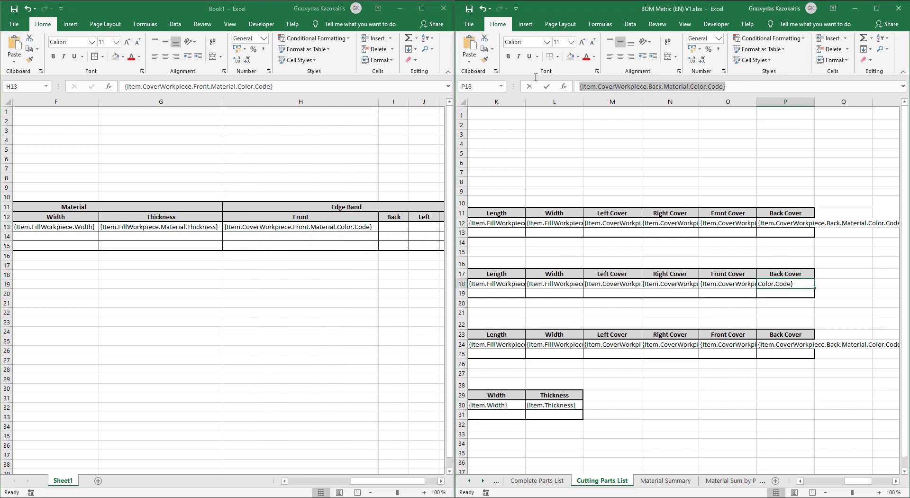
pyautogui.hotkey('ctrl', 'c')
pyautogui.click(389, 230)
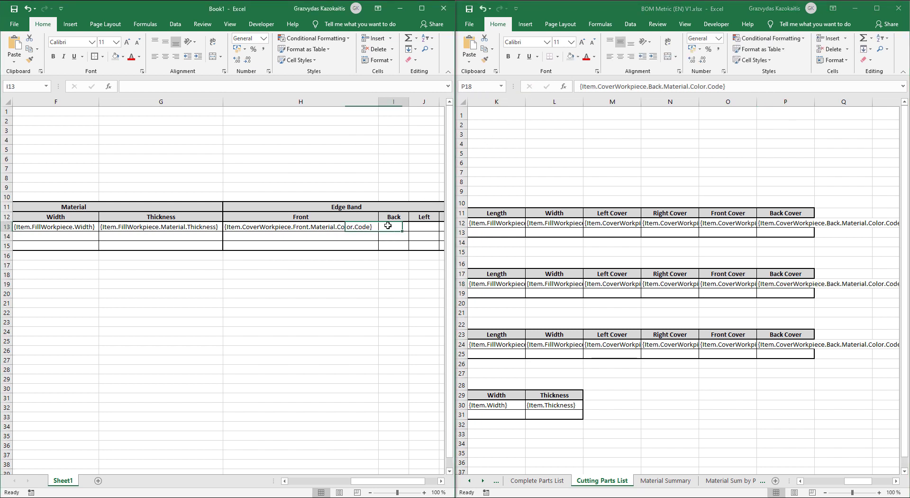
pyautogui.hotkey('ctrl', 'v')
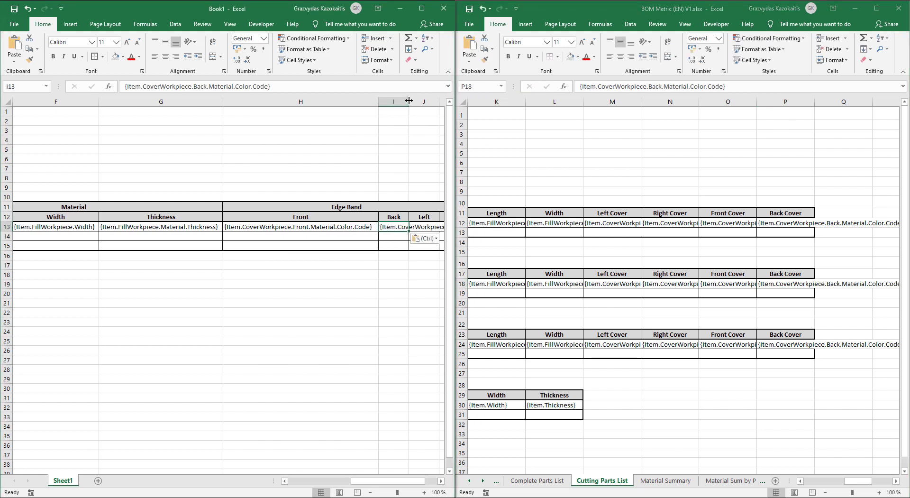
pyautogui.doubleClick(409, 100)
# - Paste the Left Cover colour-code placeholder into J13 and autofit column J
pyautogui.moveTo(381, 481); pyautogui.dragTo(406, 484)
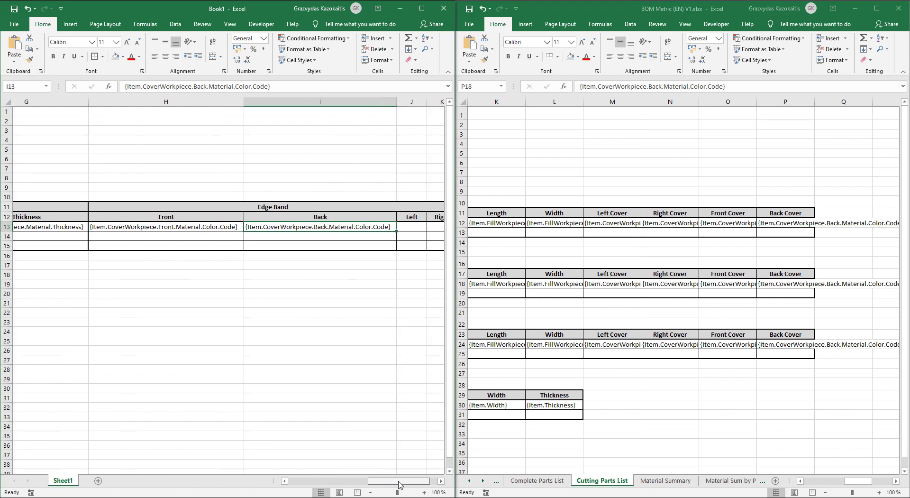
pyautogui.click(608, 283)
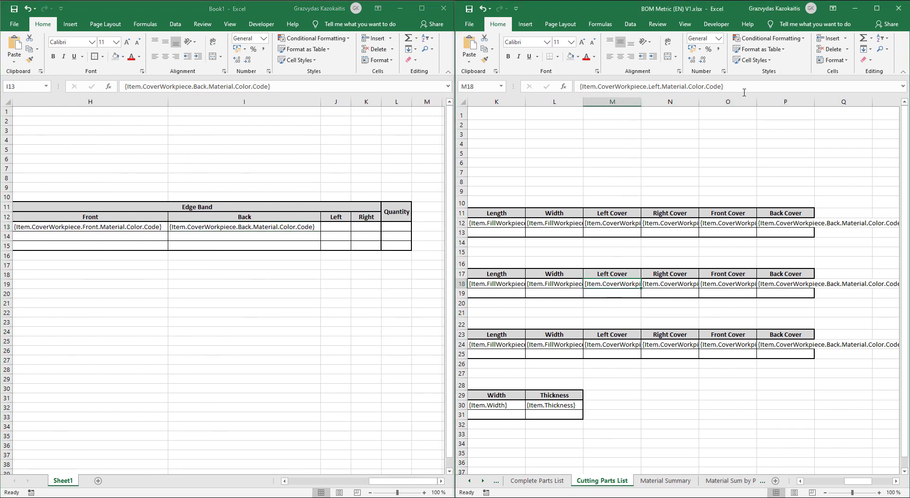
pyautogui.moveTo(744, 92); pyautogui.dragTo(585, 87)
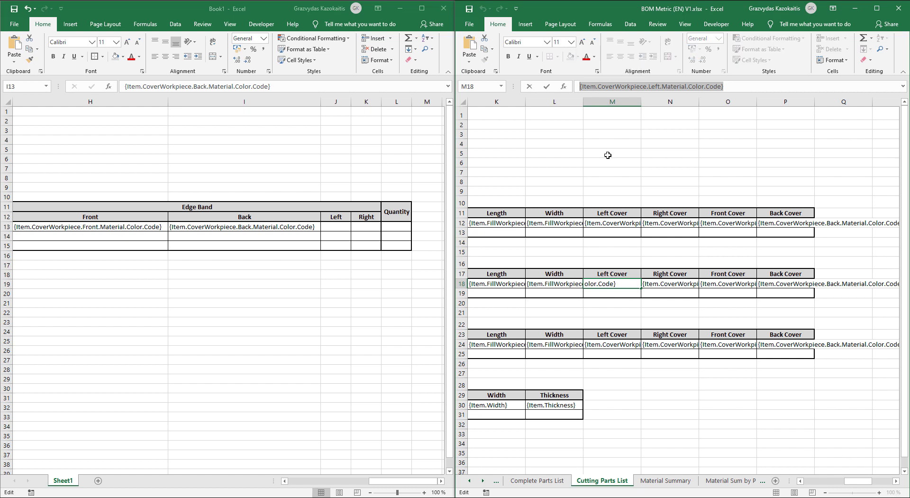
pyautogui.click(339, 226)
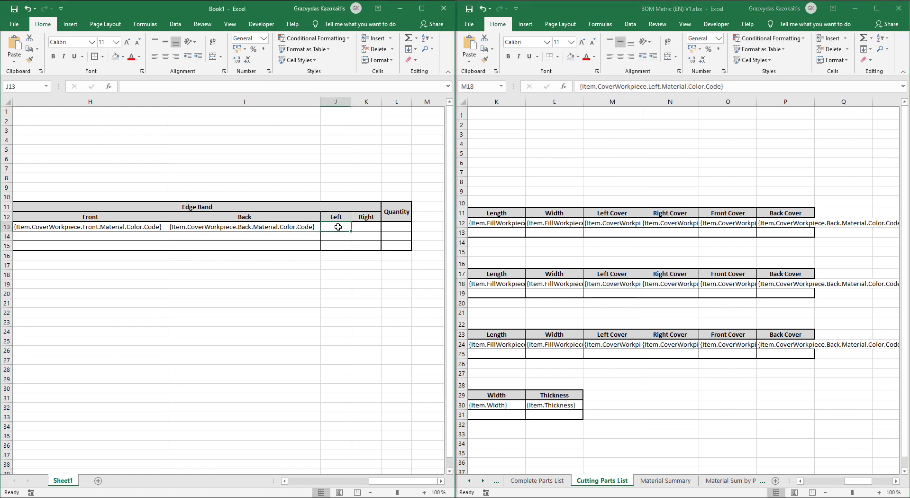
pyautogui.hotkey('ctrl', 'v')
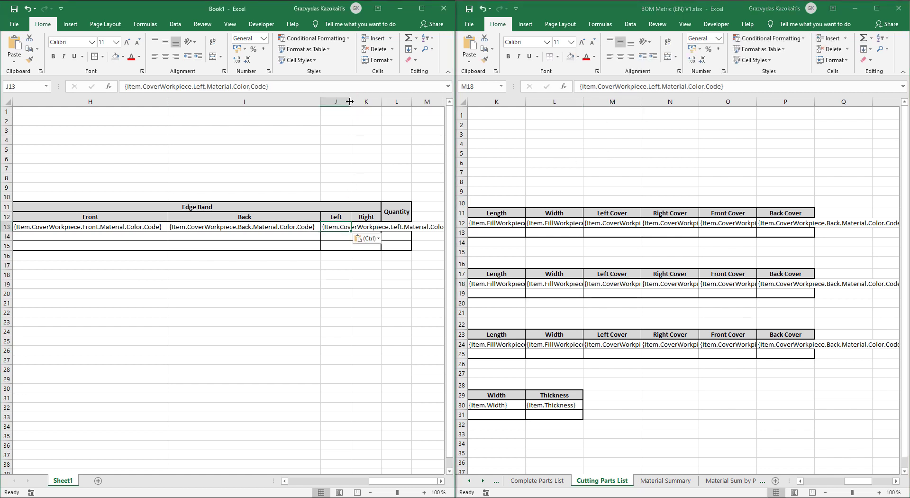
pyautogui.doubleClick(350, 101)
pyautogui.moveTo(401, 481); pyautogui.dragTo(403, 481)
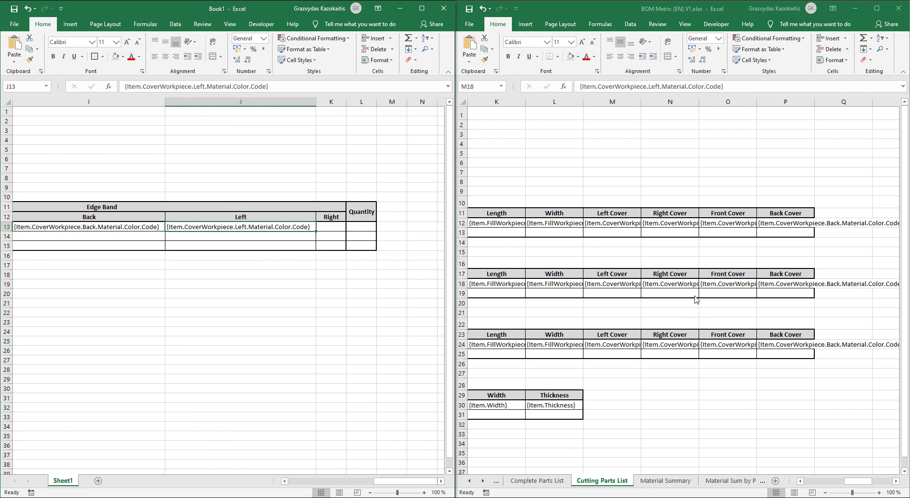
# - Paste the Right Cover colour-code placeholder into K13 and autofit column K
pyautogui.click(679, 285)
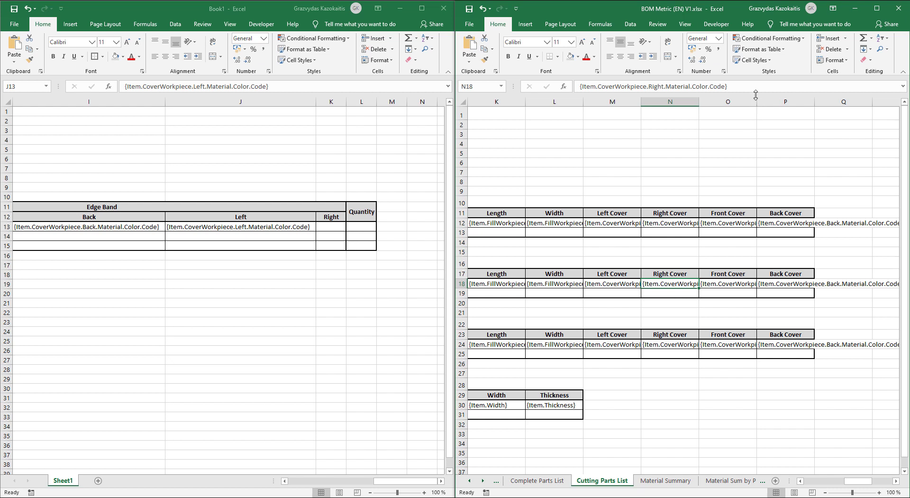
pyautogui.moveTo(740, 88); pyautogui.dragTo(560, 86)
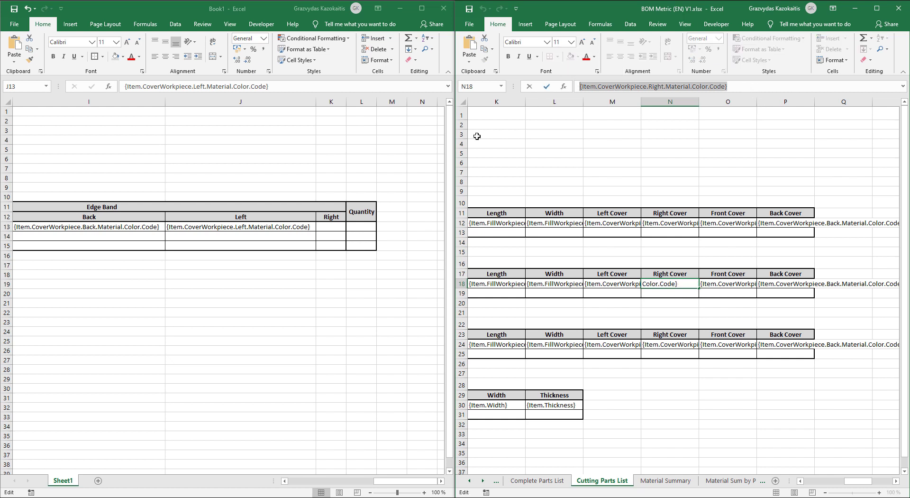
pyautogui.click(330, 228)
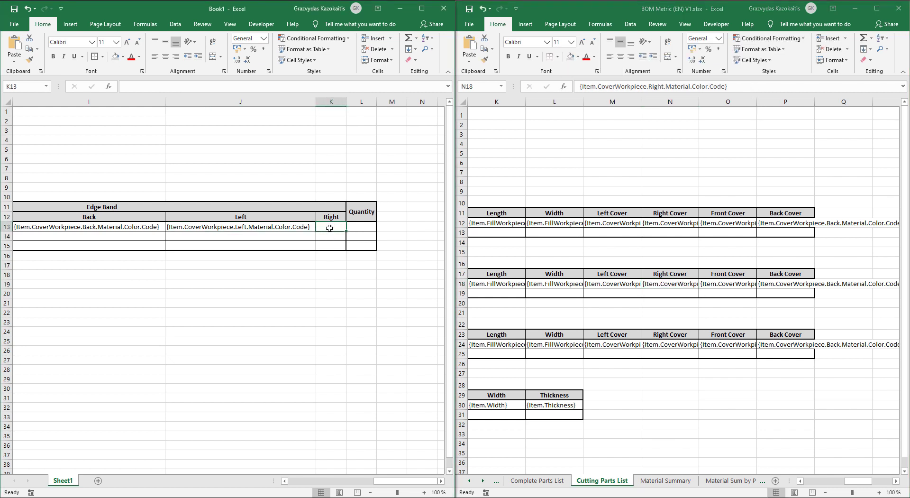
pyautogui.hotkey('ctrl', 'v')
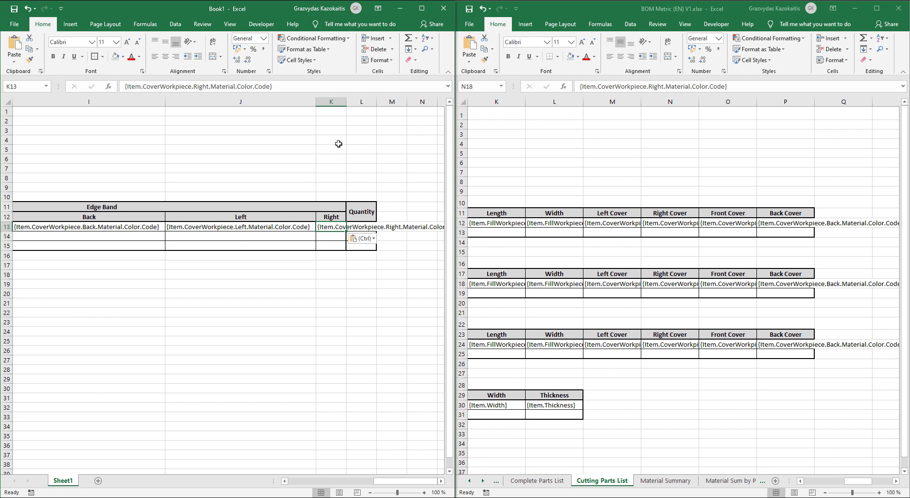
pyautogui.doubleClick(346, 99)
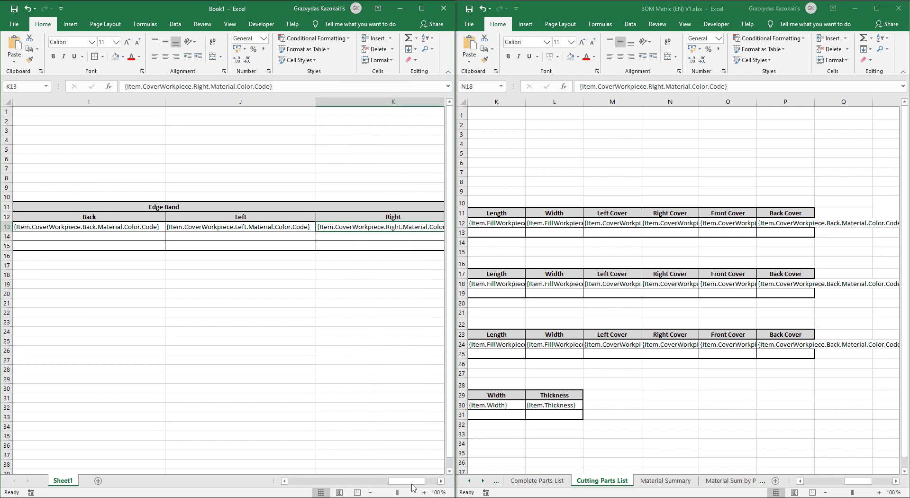
# - Check the Front, Back, Left and Right edge band placeholders in H13:K13
pyautogui.scroll(-2, 318, 394)
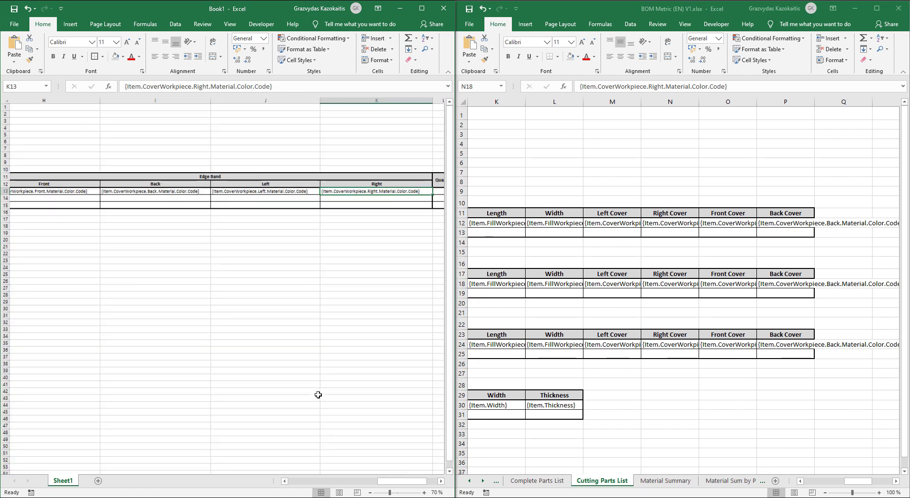
pyautogui.click(64, 190)
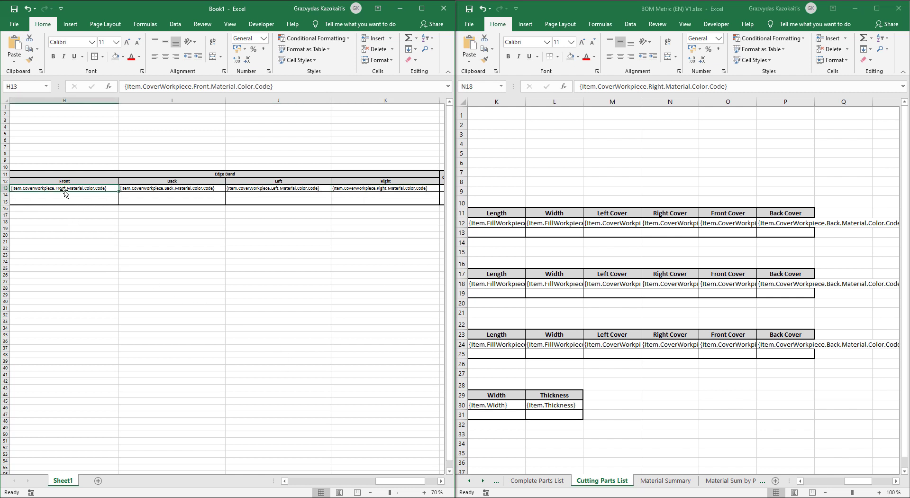
pyautogui.click(154, 191)
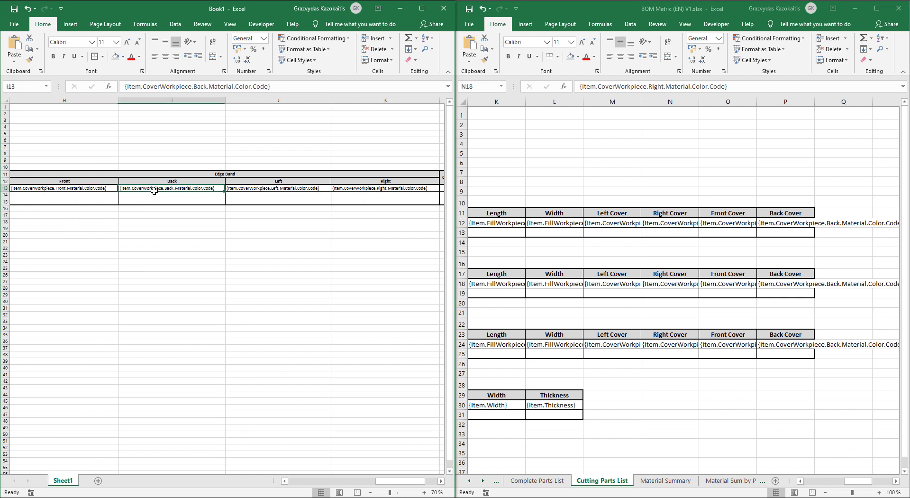
pyautogui.click(266, 190)
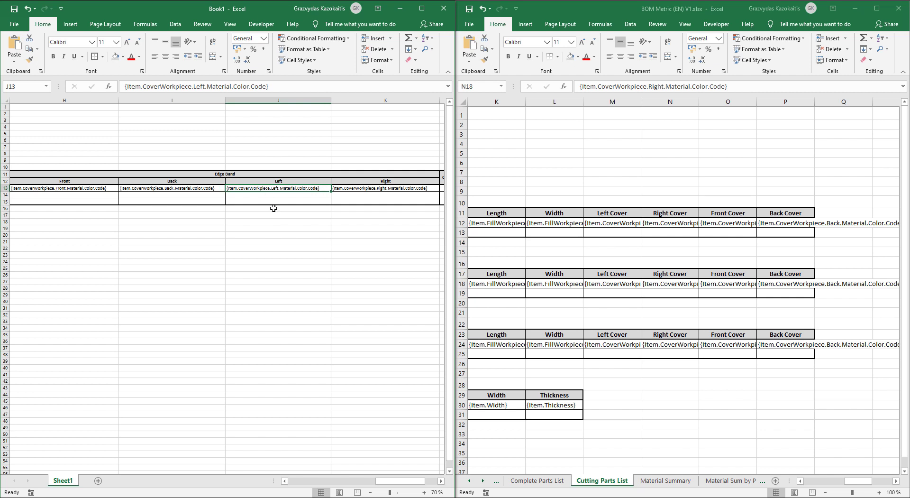
pyautogui.click(373, 189)
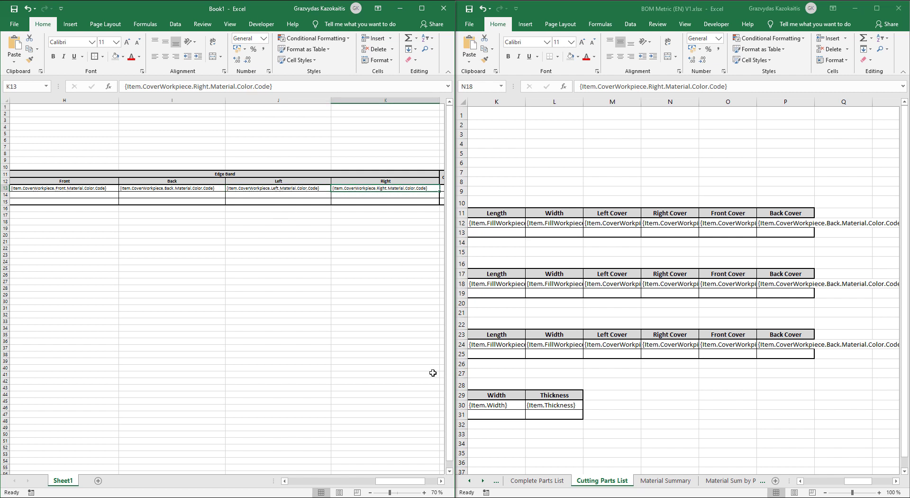
pyautogui.keyDown('ctrl'); pyautogui.scroll(1, 377, 359); pyautogui.keyUp('ctrl')
pyautogui.keyDown('ctrl'); pyautogui.scroll(1, 377, 359); pyautogui.keyUp('ctrl')
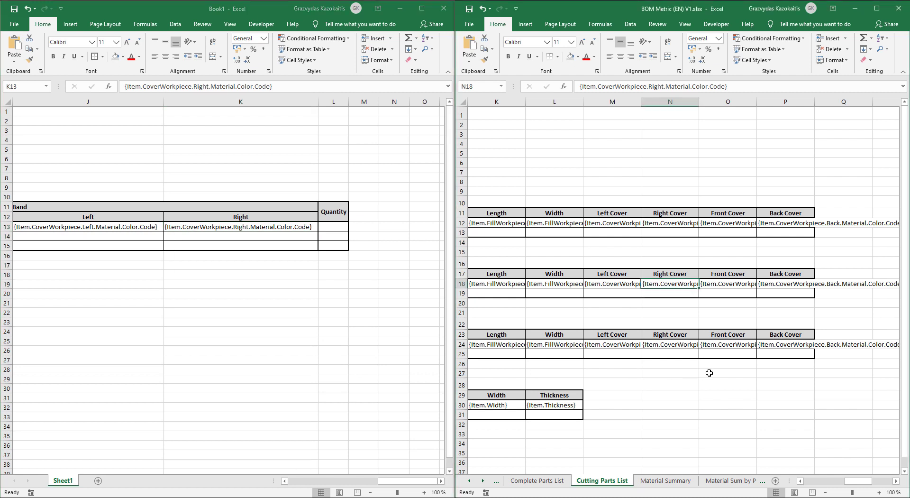
# - Paste {Item.Quantity} from Complete Parts List cell H26 into L13 and autofit column L
pyautogui.moveTo(858, 484); pyautogui.dragTo(829, 484)
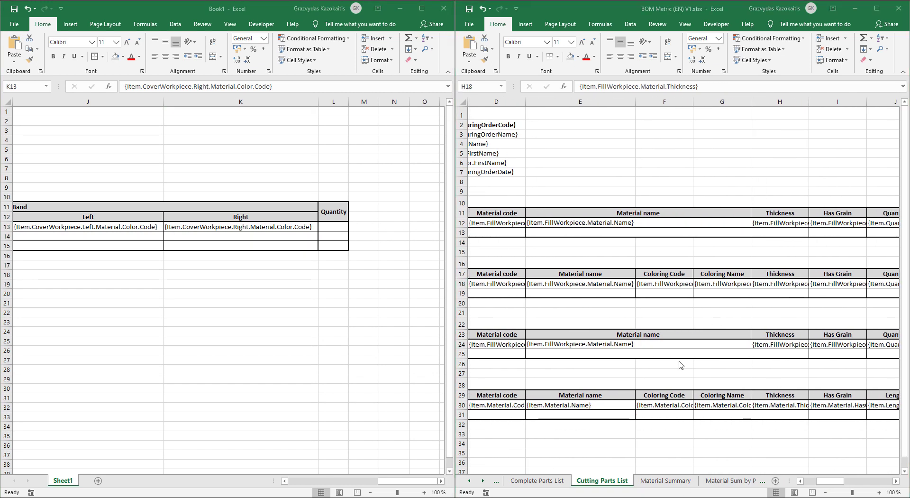
pyautogui.press('Left')
pyautogui.press('Left')
pyautogui.press('Left')
pyautogui.click(543, 481)
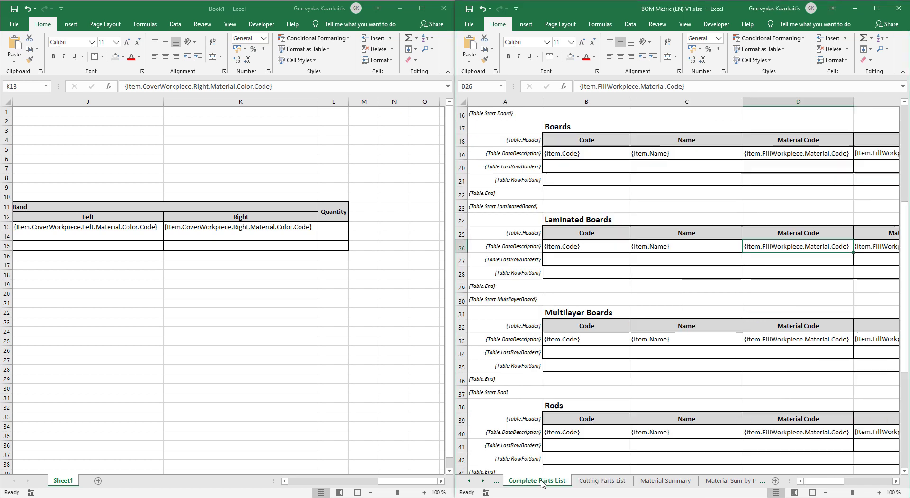
pyautogui.moveTo(829, 484); pyautogui.dragTo(876, 484)
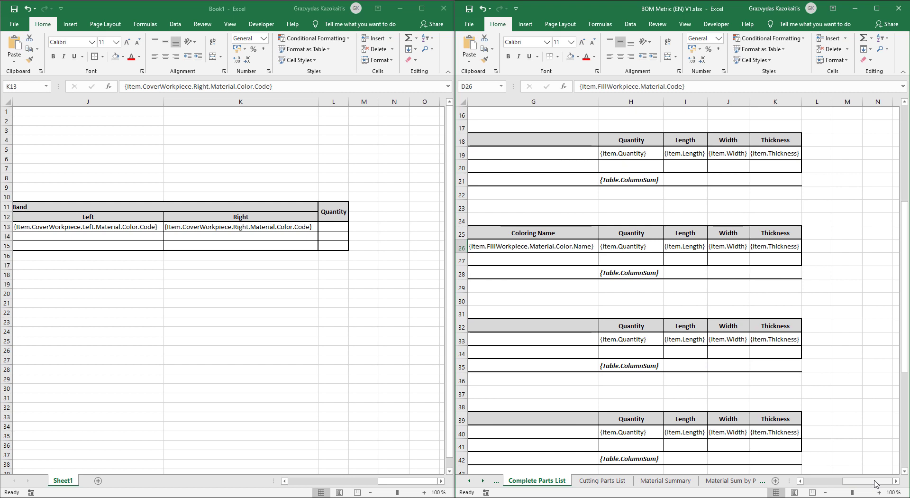
pyautogui.click(650, 250)
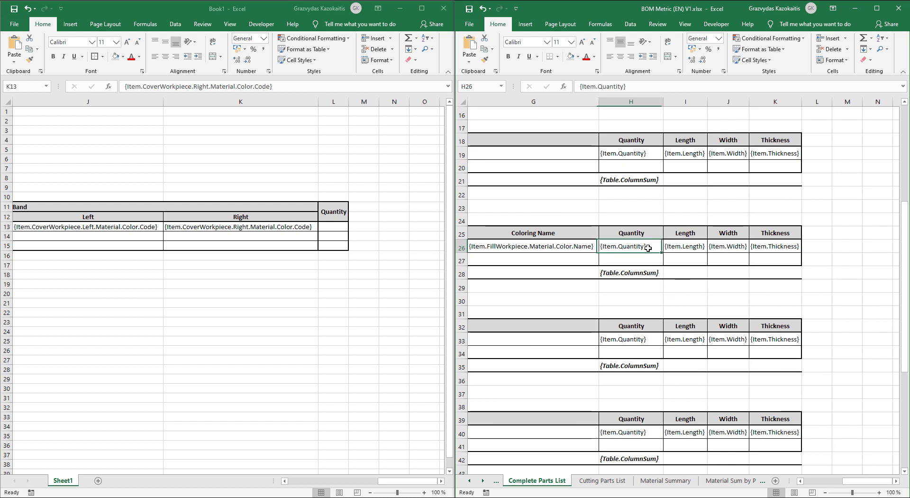
pyautogui.moveTo(640, 88); pyautogui.dragTo(579, 87)
pyautogui.hotkey('ctrl', 'c')
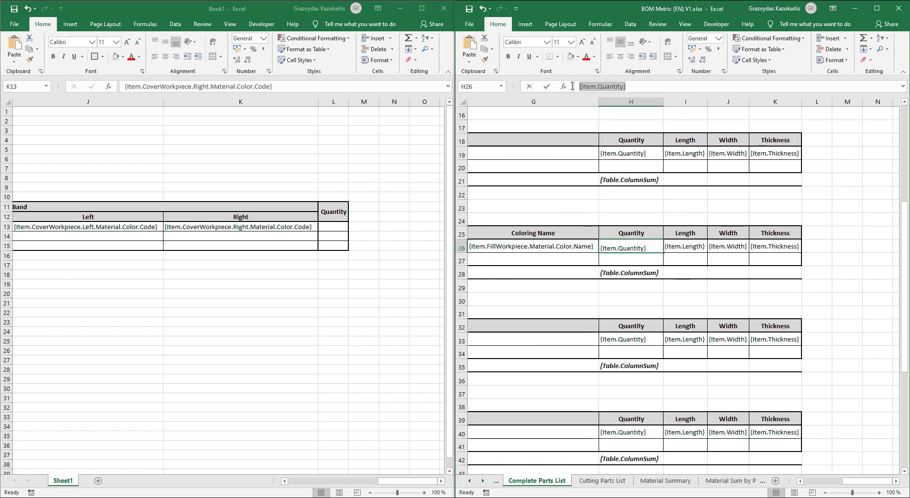
pyautogui.click(336, 227)
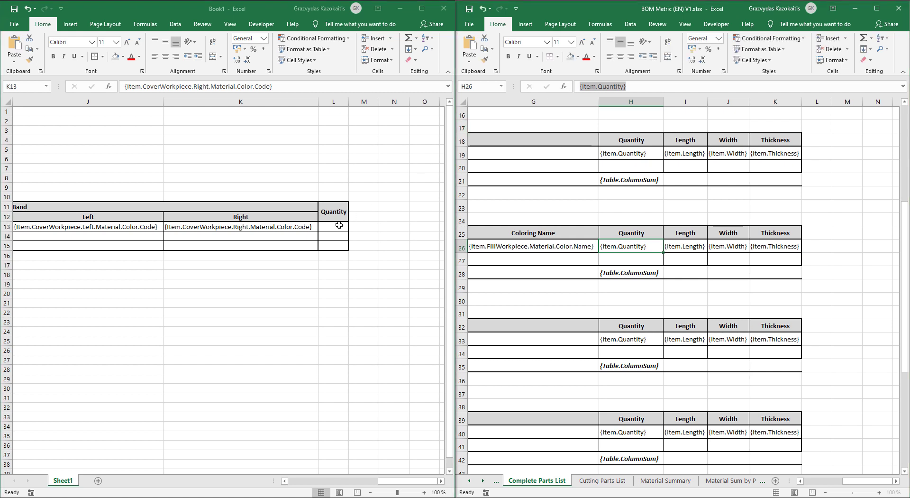
pyautogui.hotkey('ctrl', 'v')
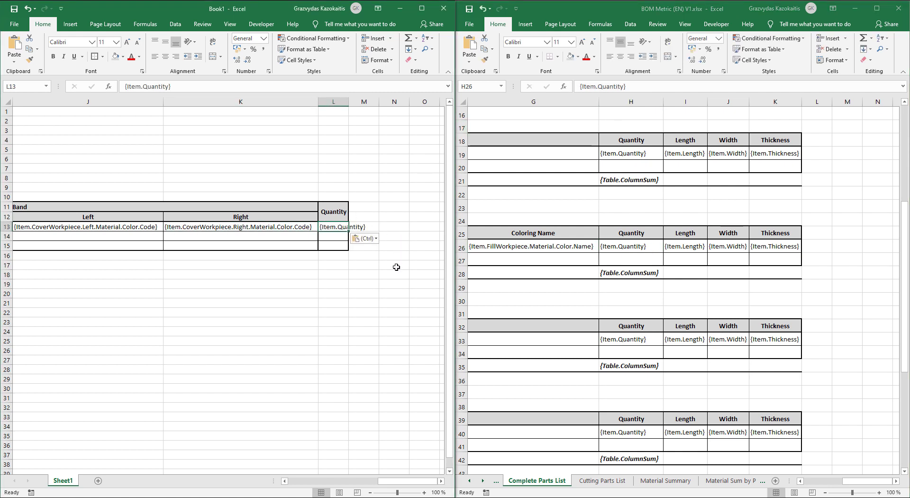
pyautogui.click(396, 274)
pyautogui.doubleClick(349, 101)
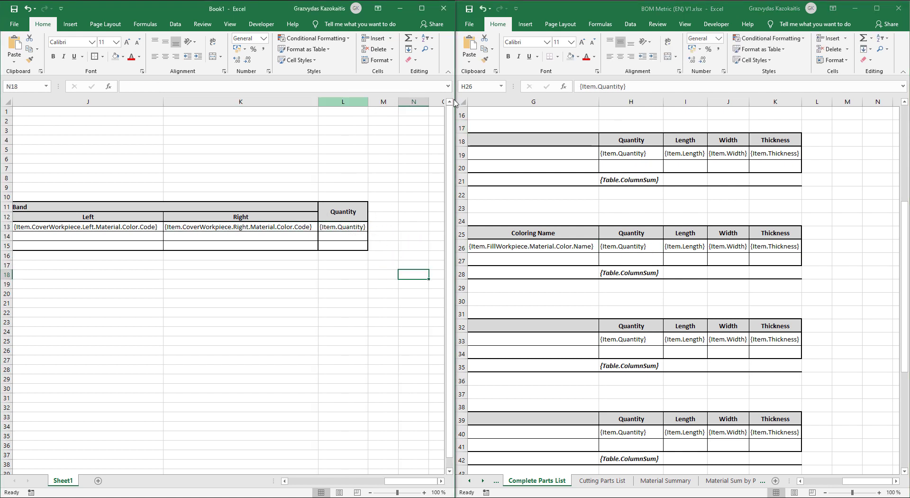
# - Minimize the sample BOM, maximize the Book1 template and review the finished table
pyautogui.click(866, 11)
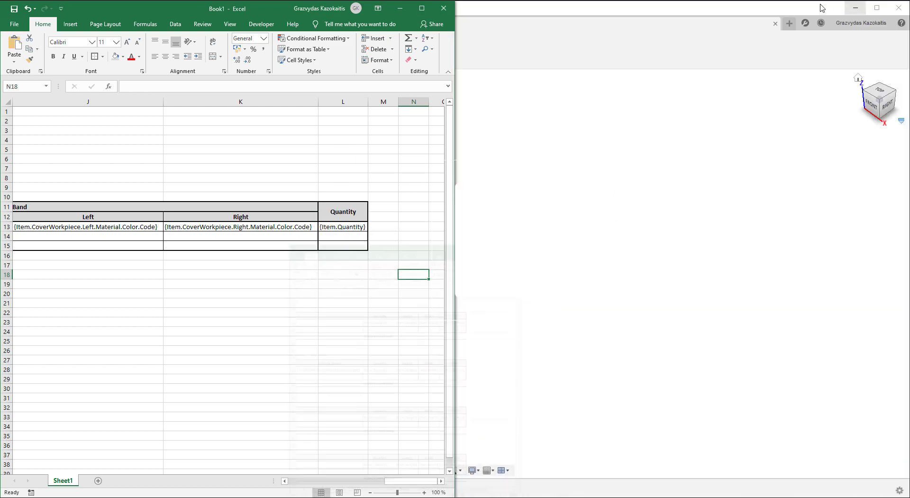
pyautogui.click(420, 10)
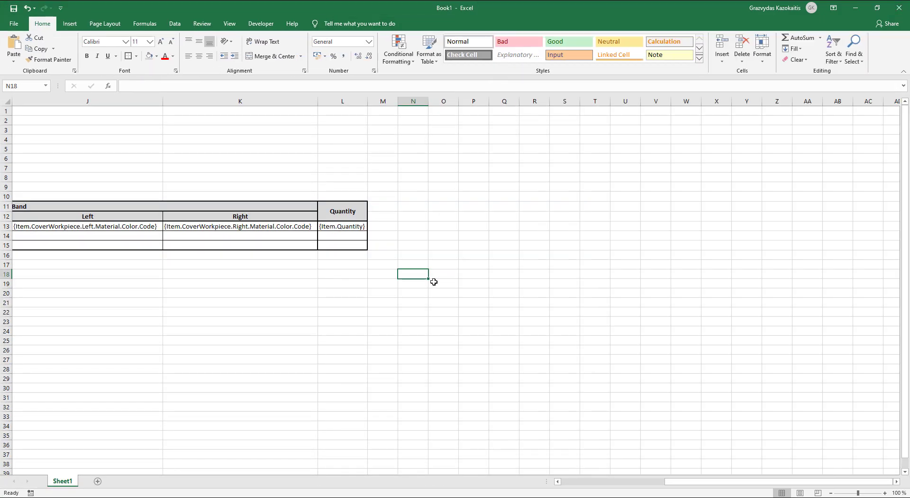
pyautogui.moveTo(769, 482); pyautogui.dragTo(740, 481)
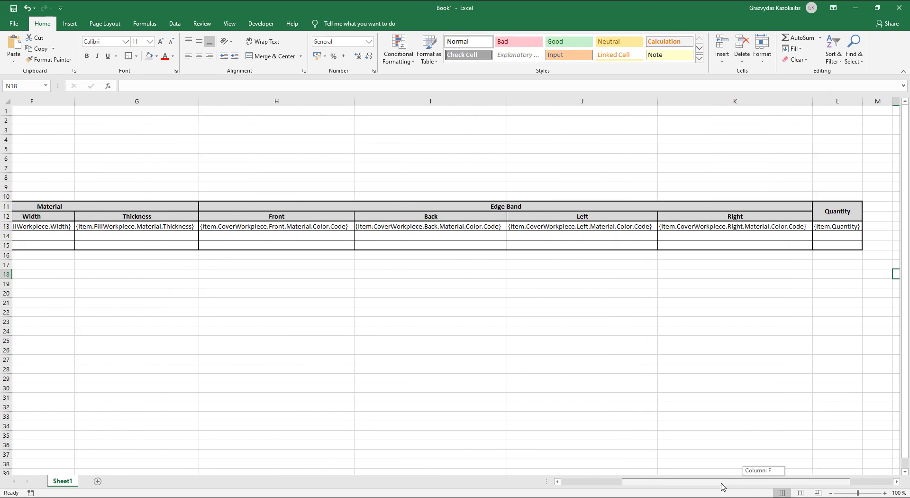
pyautogui.keyDown('ctrl'); pyautogui.scroll(-1, 397, 285); pyautogui.keyUp('ctrl')
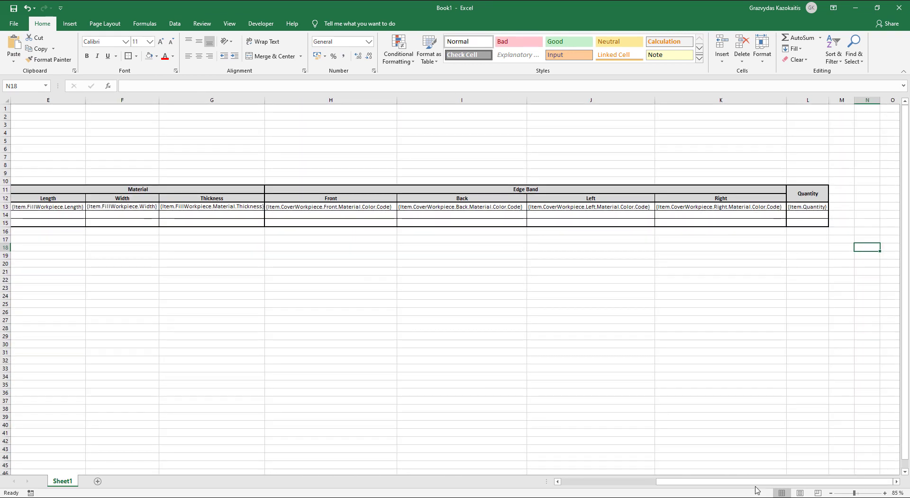
pyautogui.moveTo(764, 482); pyautogui.dragTo(654, 481)
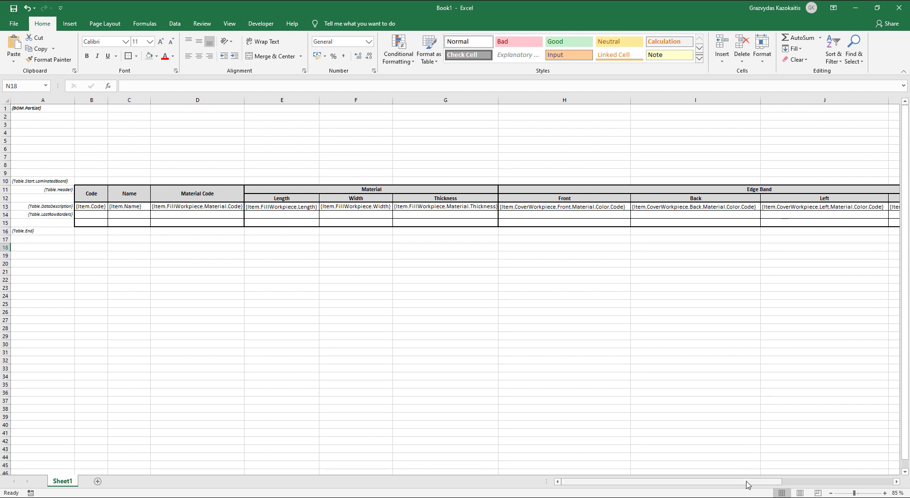
pyautogui.moveTo(748, 483); pyautogui.dragTo(879, 480)
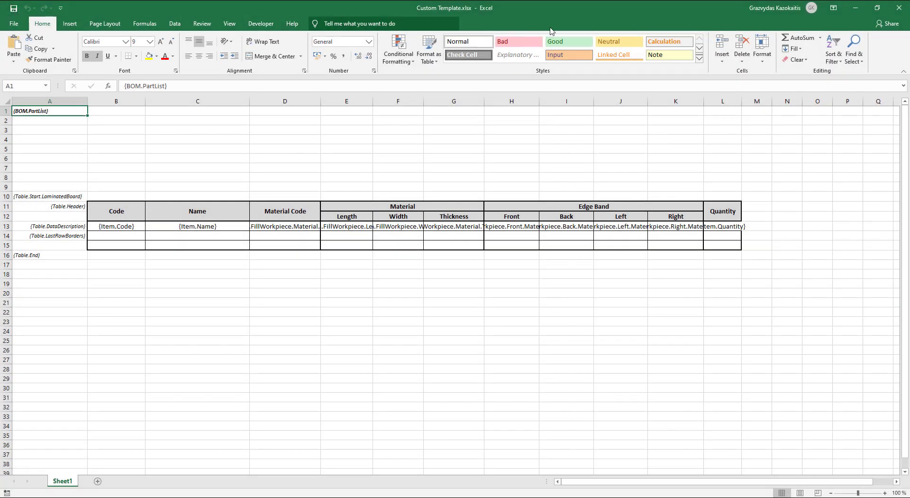
# - Close Excel and the empty JoinerCAD BOM window
pyautogui.click(899, 8)
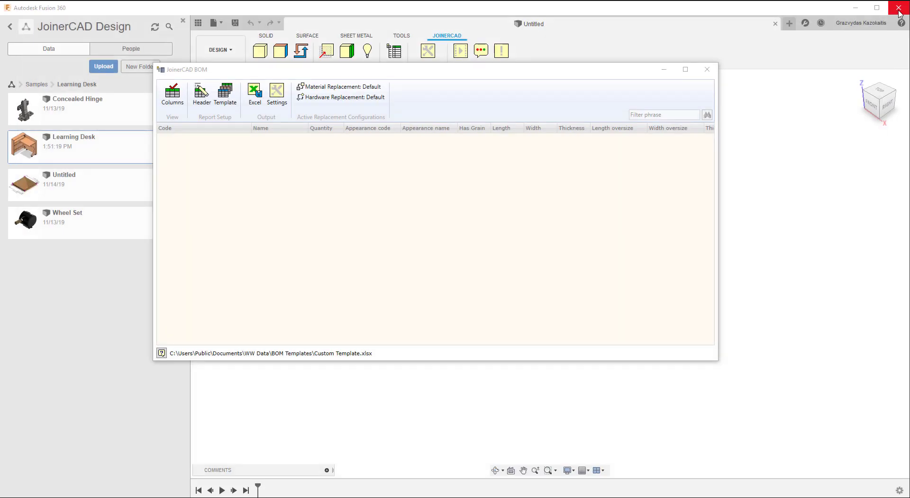
pyautogui.click(628, 73)
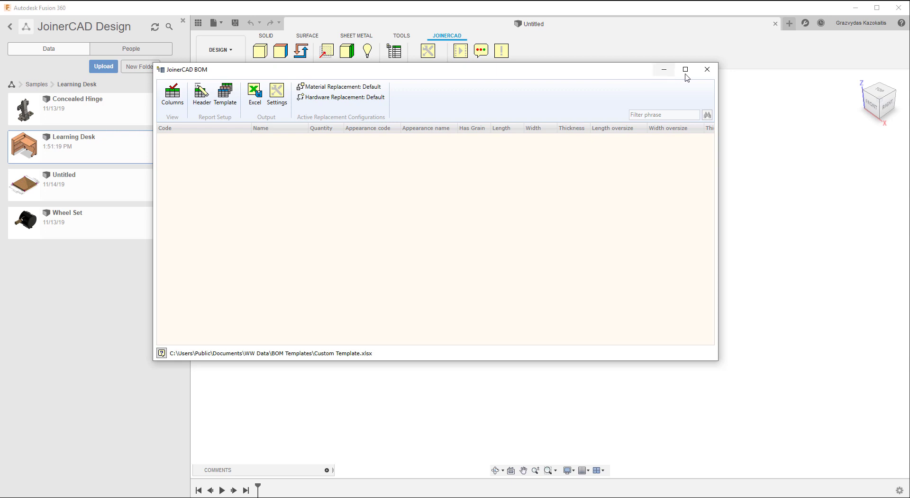
pyautogui.click(715, 74)
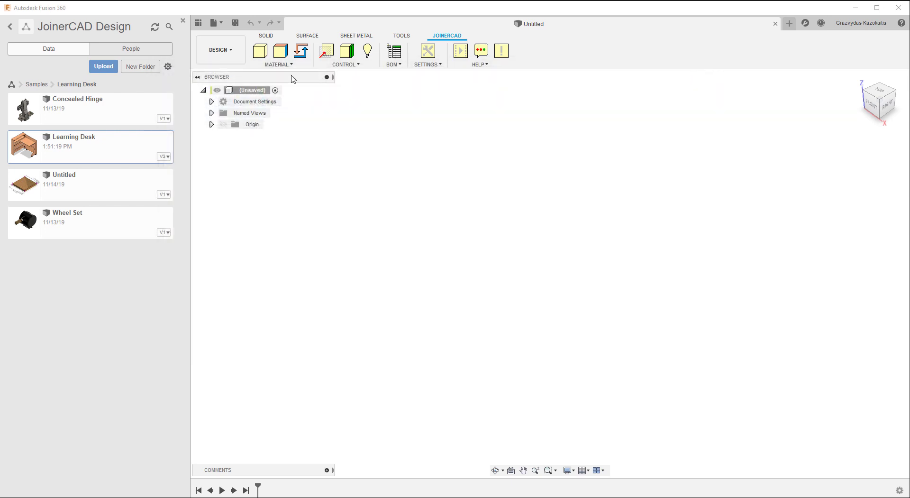
# - Open the Learning Desk design and show the JoinerCAD commands
pyautogui.doubleClick(95, 148)
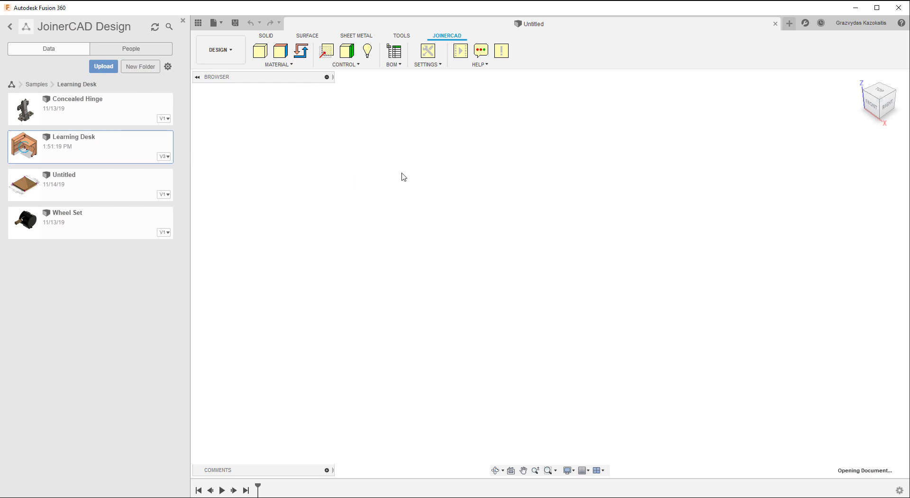
pyautogui.click(196, 23)
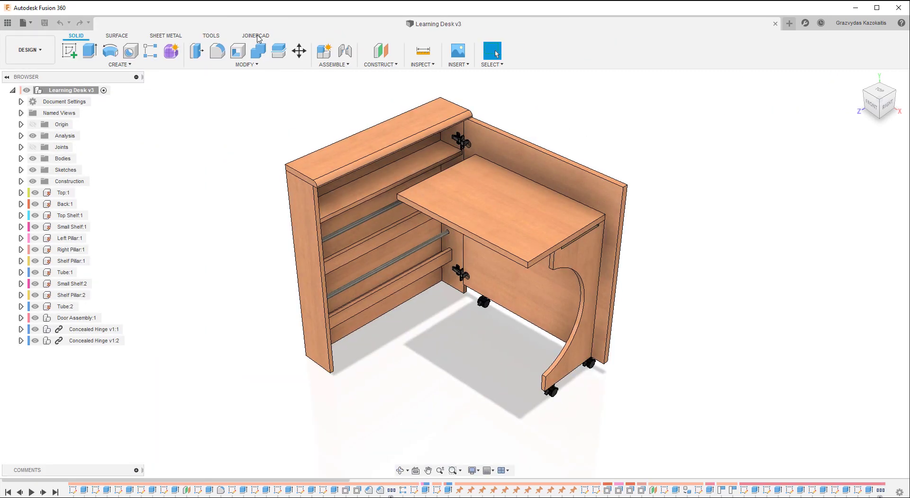
pyautogui.click(259, 37)
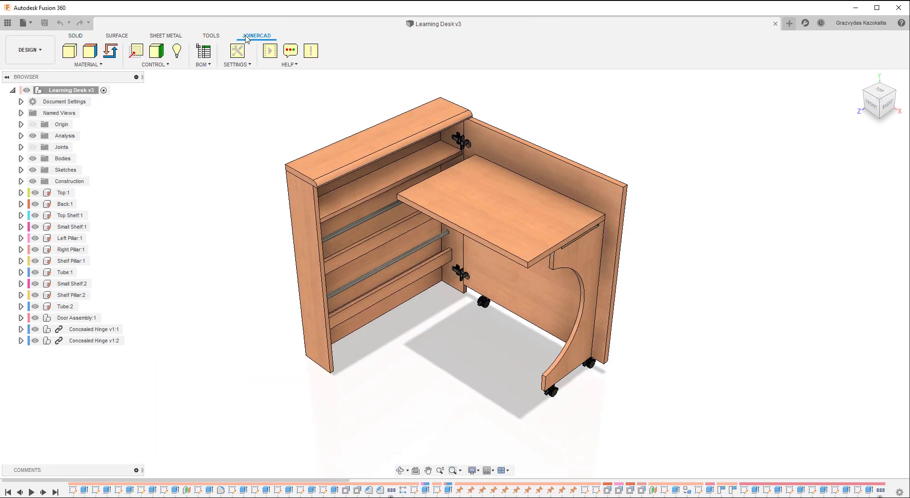
# - Generate the Learning Desk BOM with Custom Template.xlsx as its template and start an Excel export
pyautogui.click(204, 52)
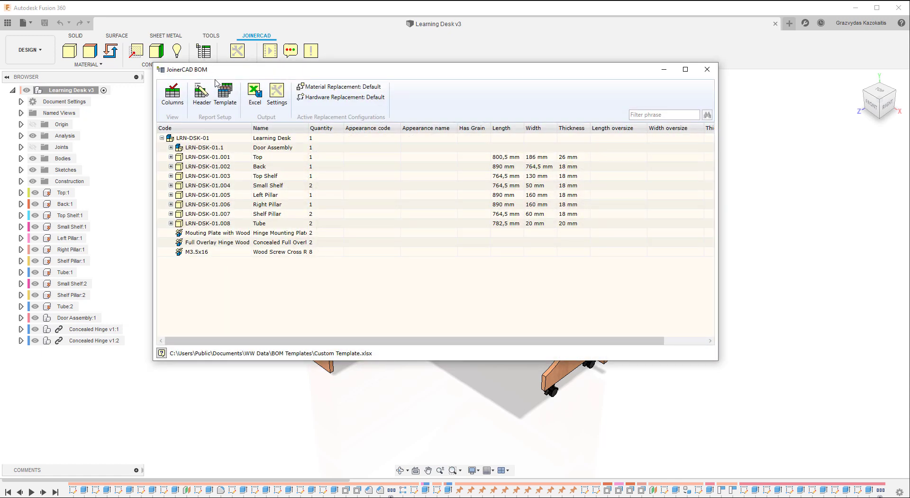
pyautogui.click(224, 93)
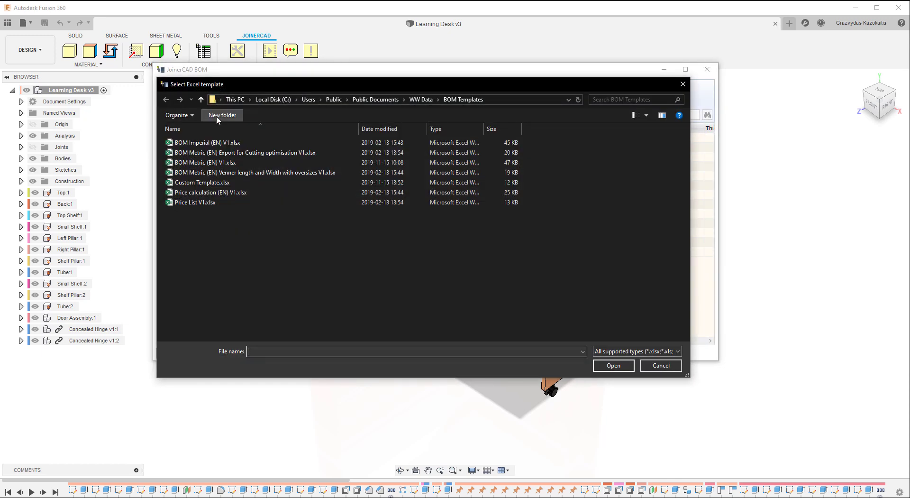
pyautogui.click(219, 183)
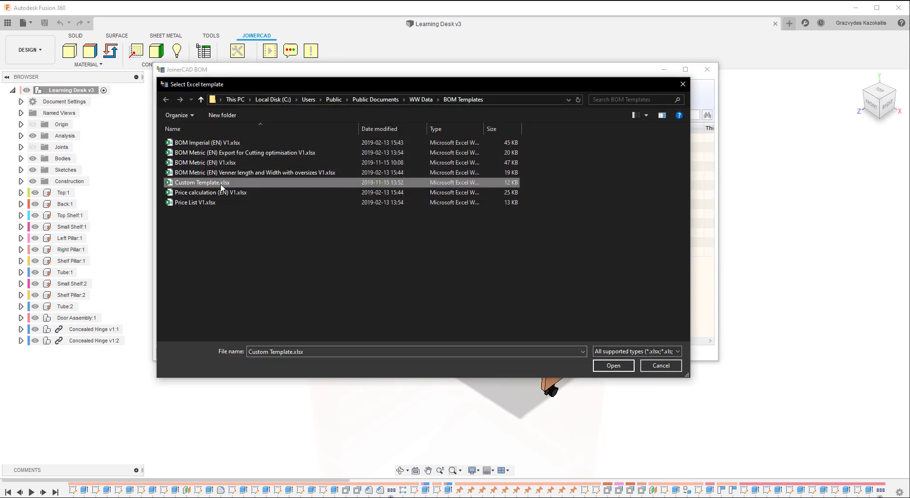
pyautogui.click(614, 365)
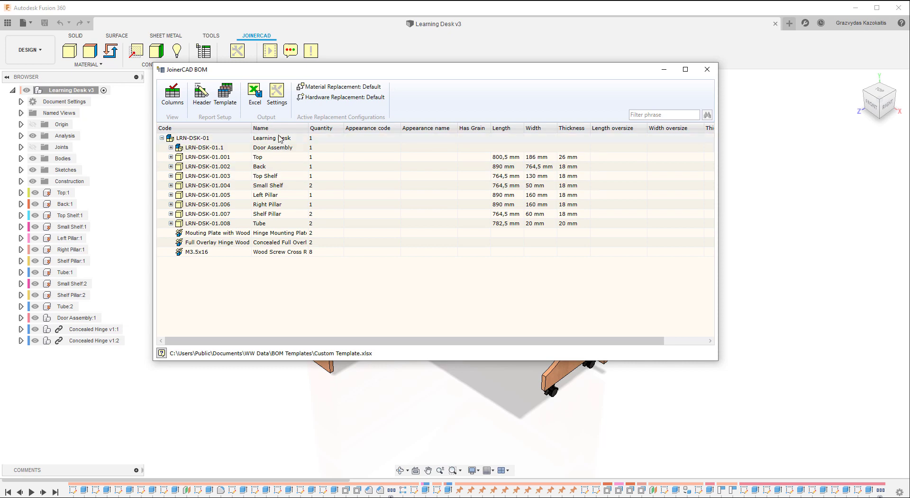
pyautogui.click(256, 97)
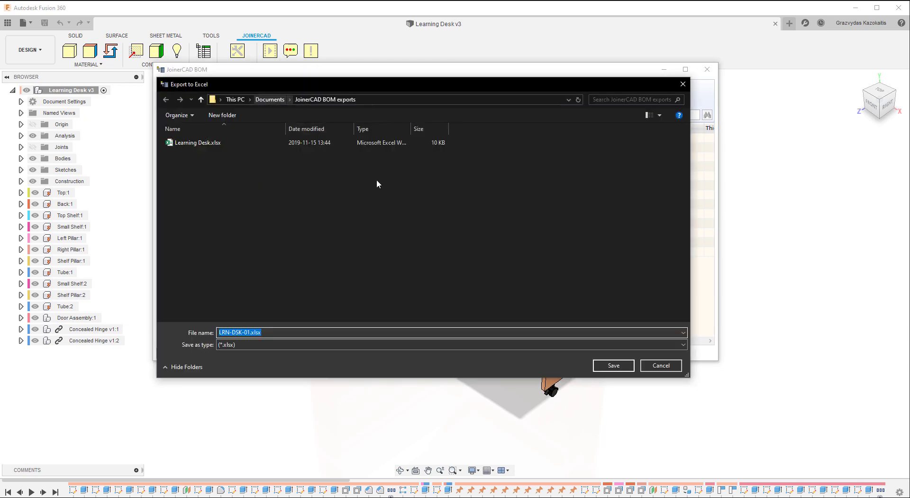
# - Save the Excel export as LRN-DSK-01.xlsx
pyautogui.click(612, 364)
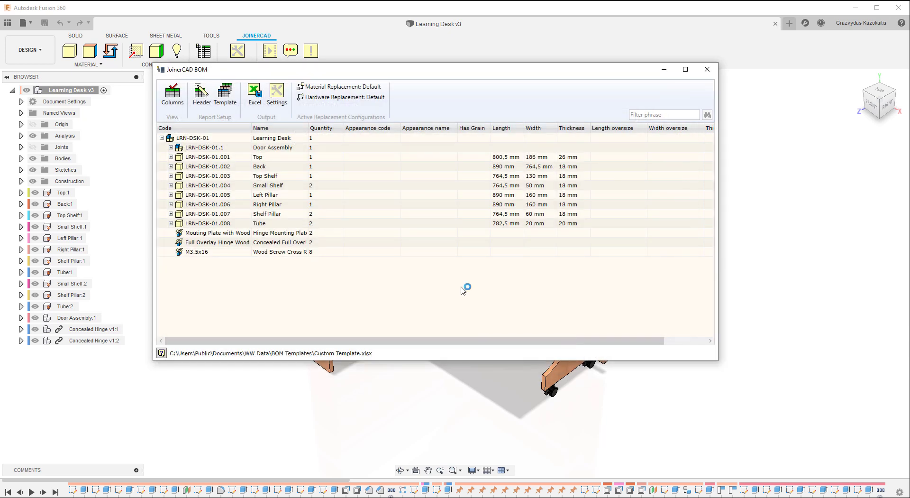